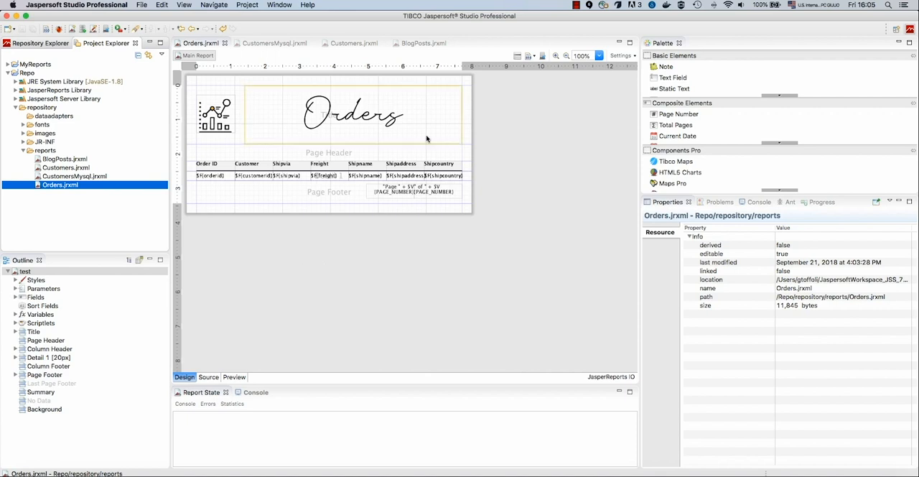
left_click(415, 247)
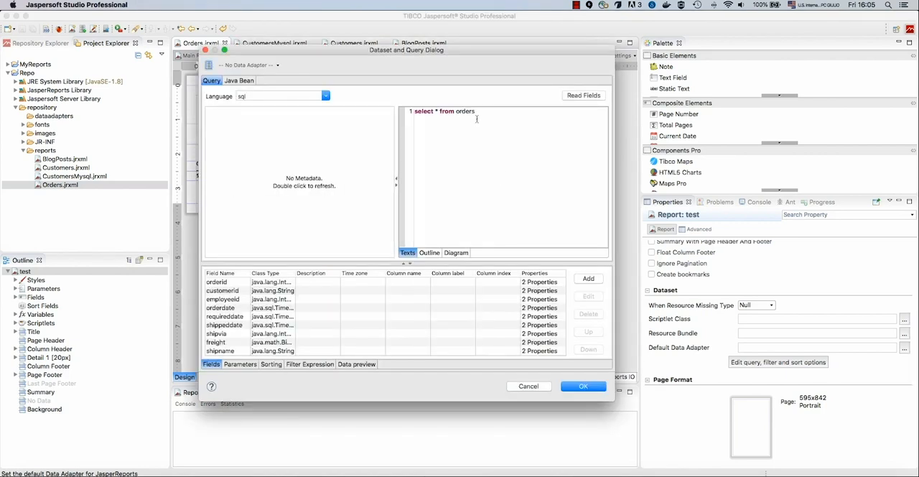
left_click(500, 162)
key("super+a")
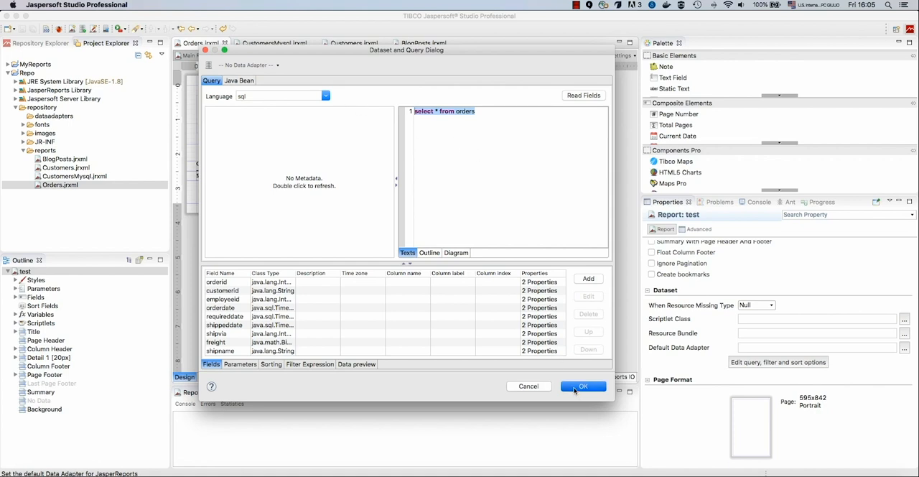
left_click(583, 386)
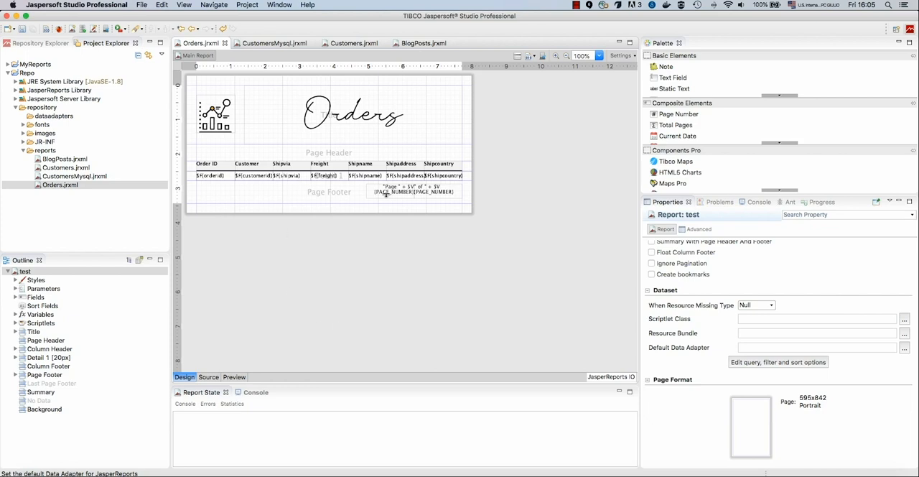
left_click(240, 378)
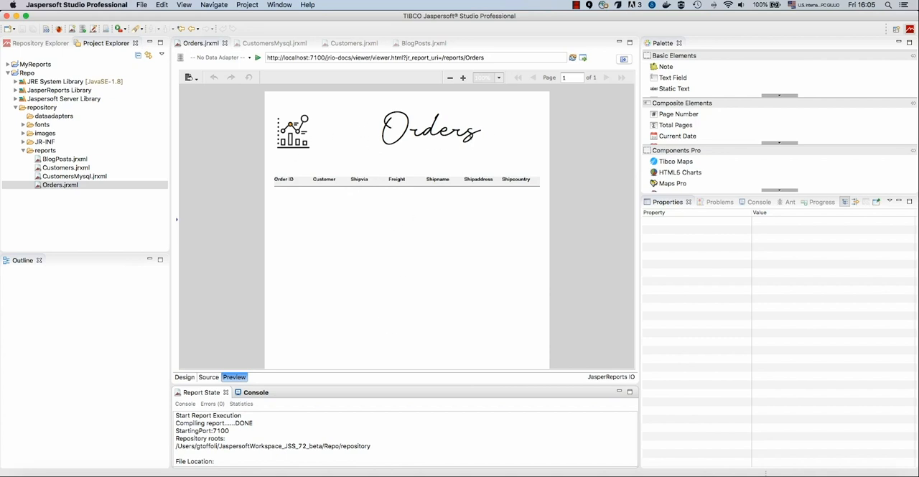
left_click(184, 377)
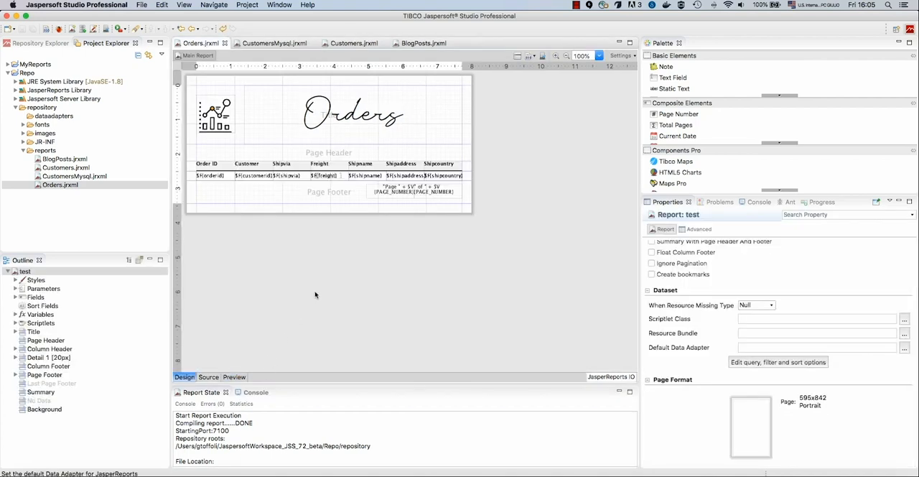
scroll(678, 308, "up", 5)
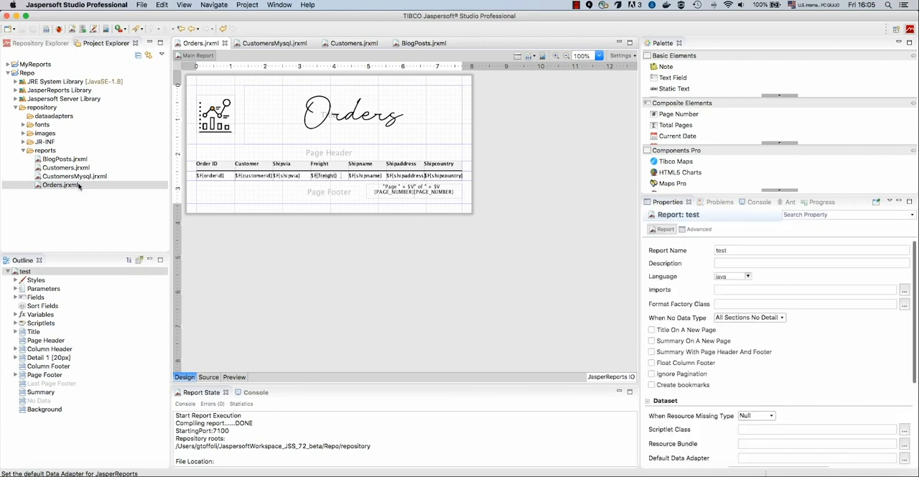
Switch to the Repository Explorer's global data adapters list and select the Postgres adapter.
left_click(63, 116)
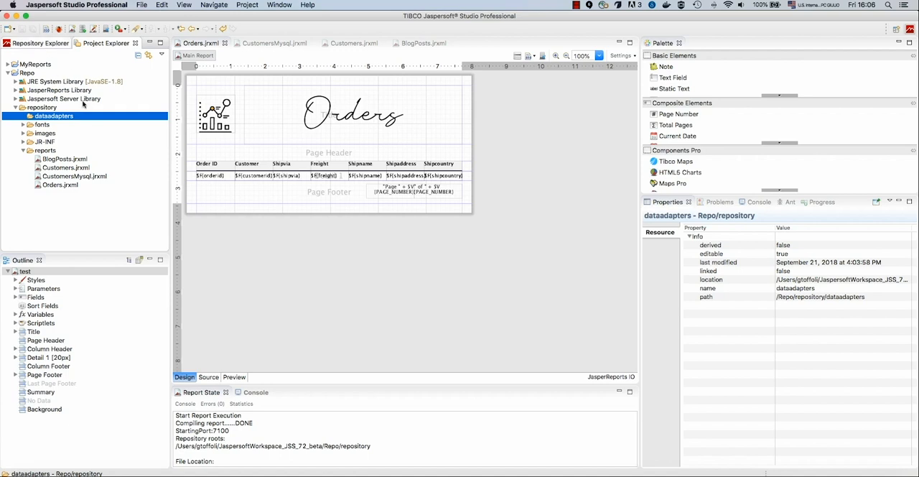
left_click(40, 43)
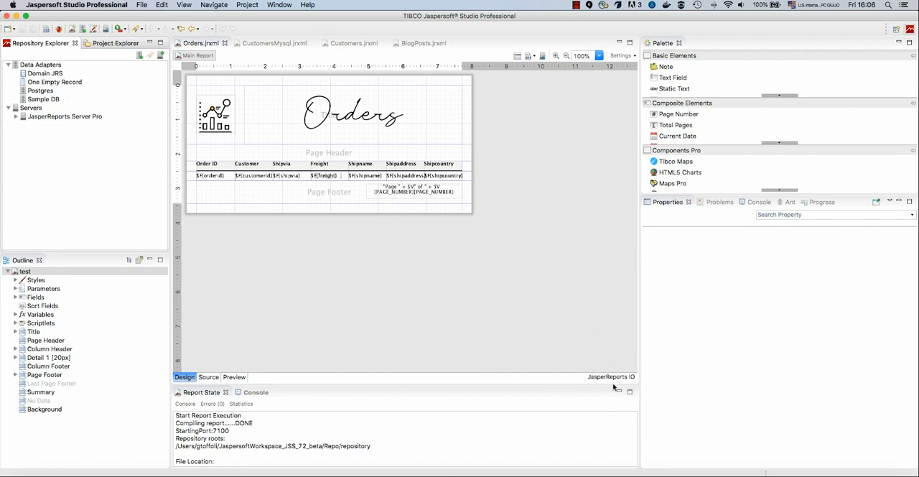
left_click(100, 46)
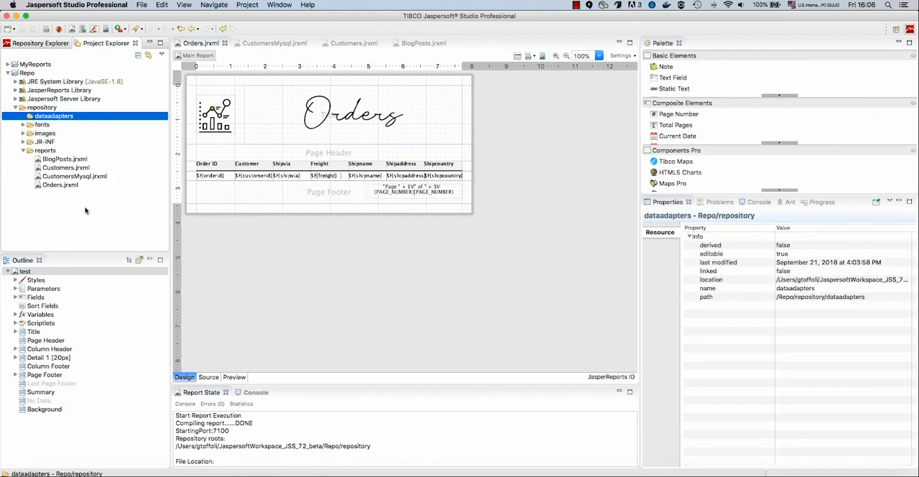
left_click(43, 43)
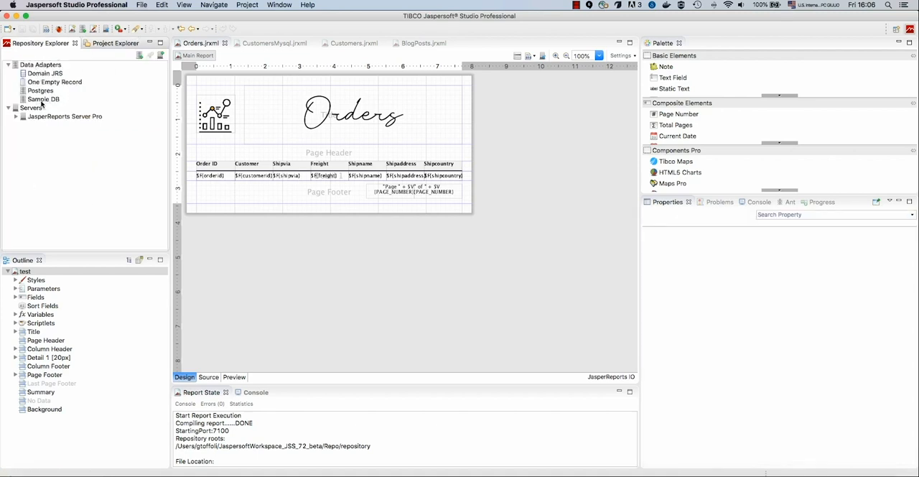
left_click(41, 92)
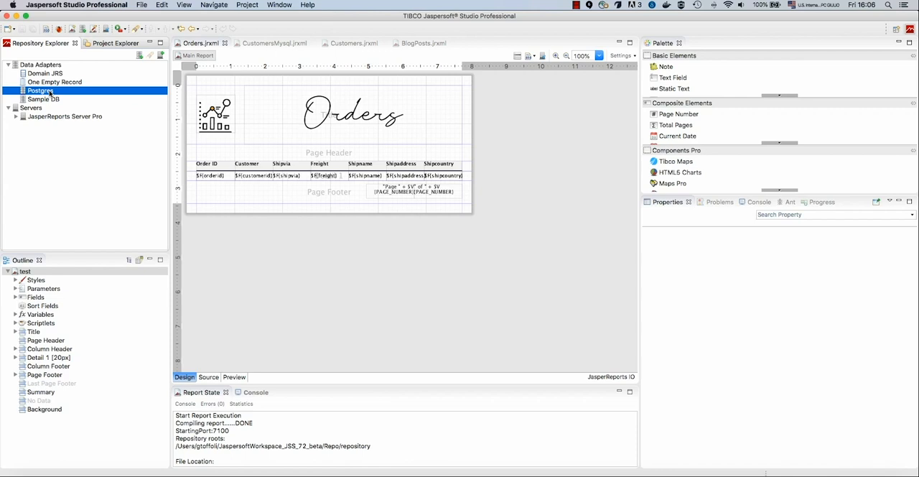
Export the Postgres adapter as Postgres.xml into Repo/repository/dataadapters.
right_click(50, 93)
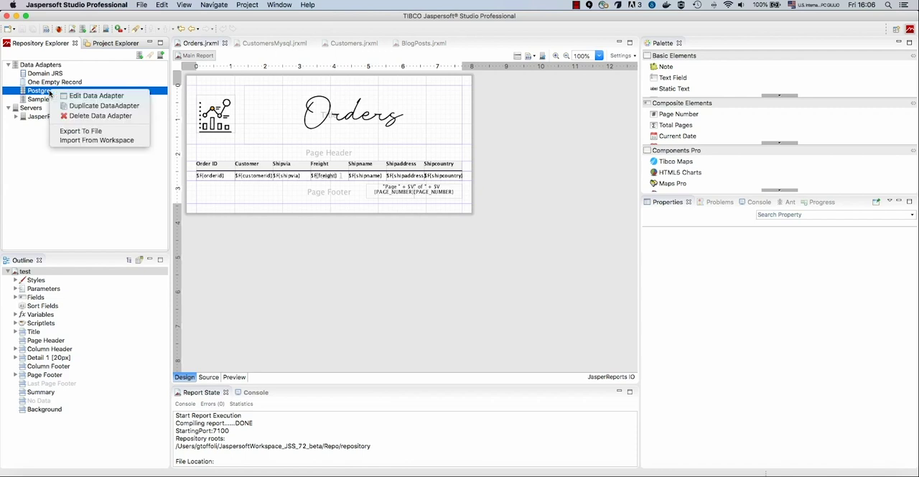
left_click(112, 134)
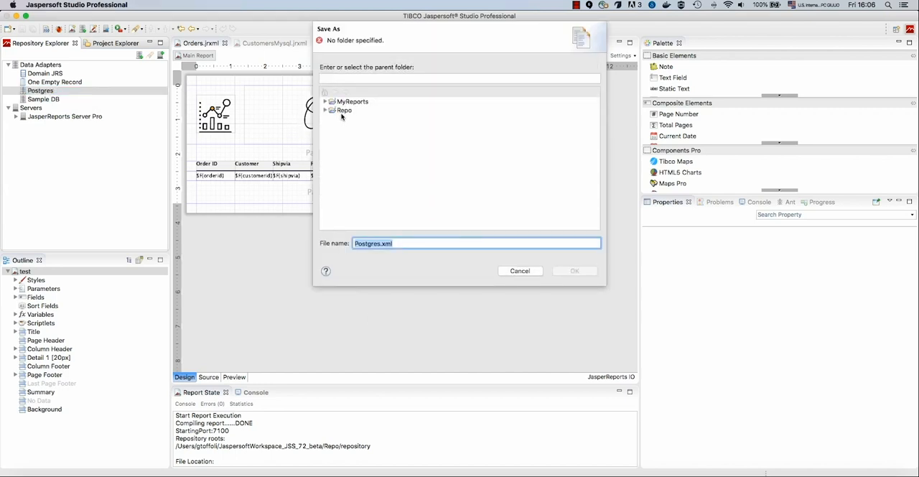
left_click(325, 111)
double_click(358, 136)
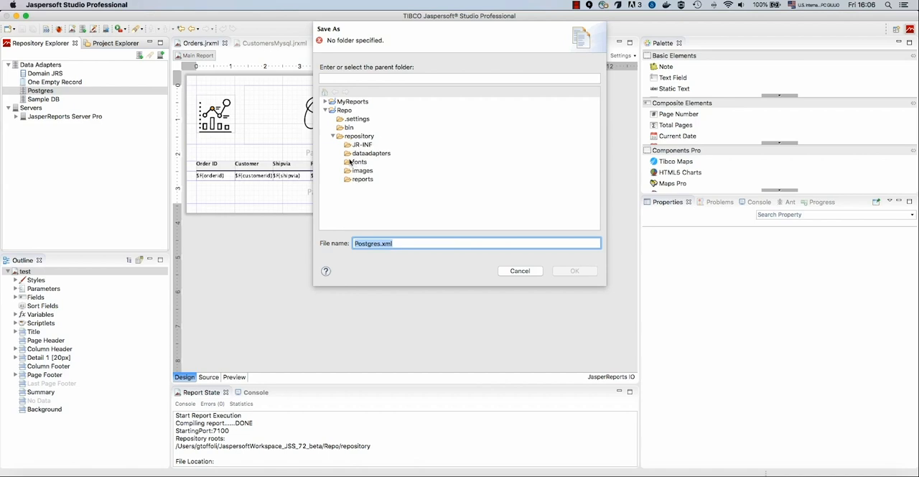
left_click(371, 153)
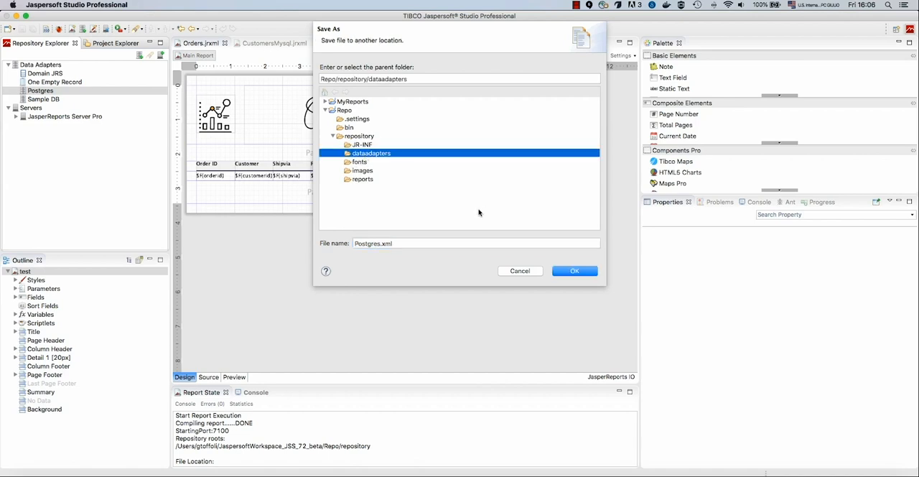
left_click(573, 272)
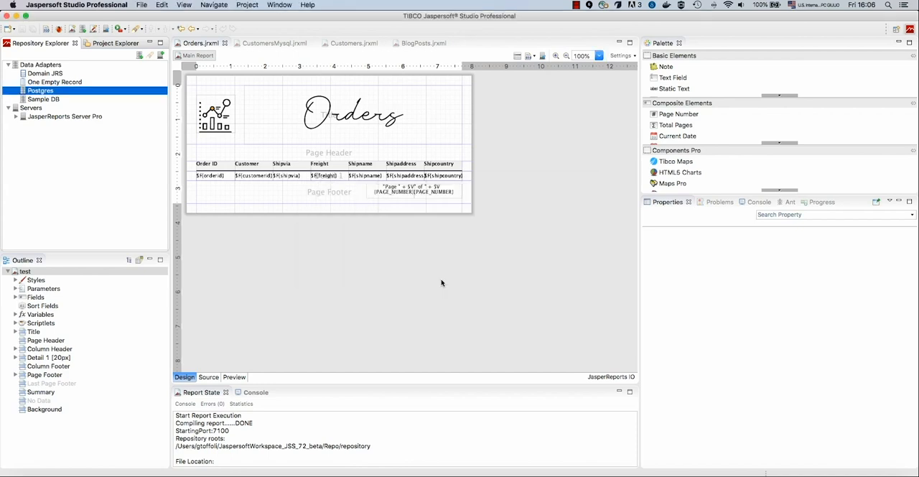
Test the exported Postgres.xml connection successfully, then return to the Orders.jrxml design.
left_click(112, 44)
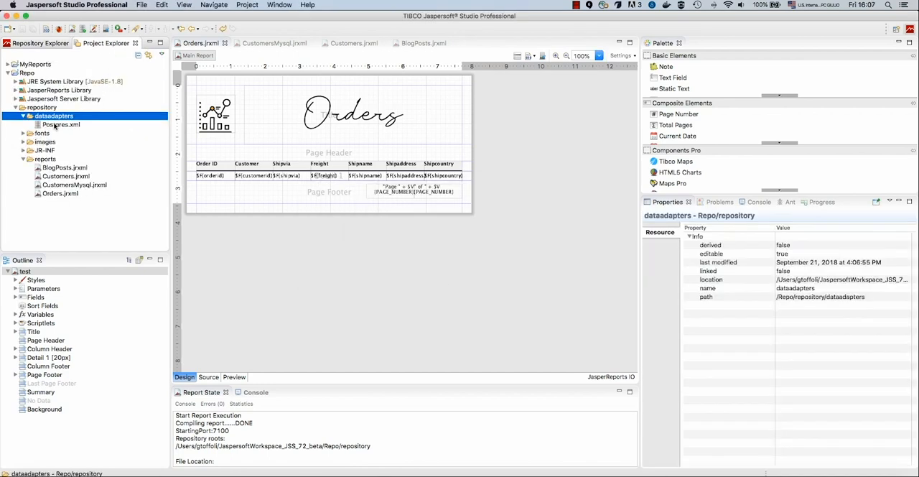
left_click(61, 124)
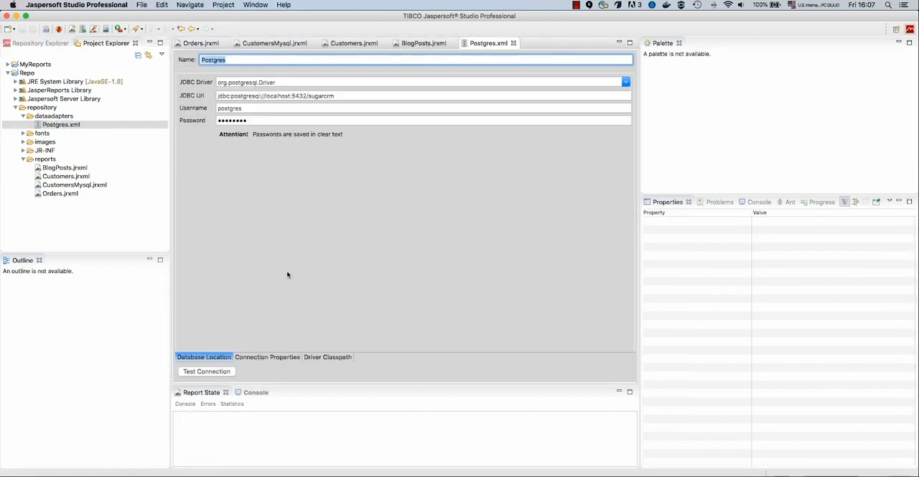
left_click(216, 371)
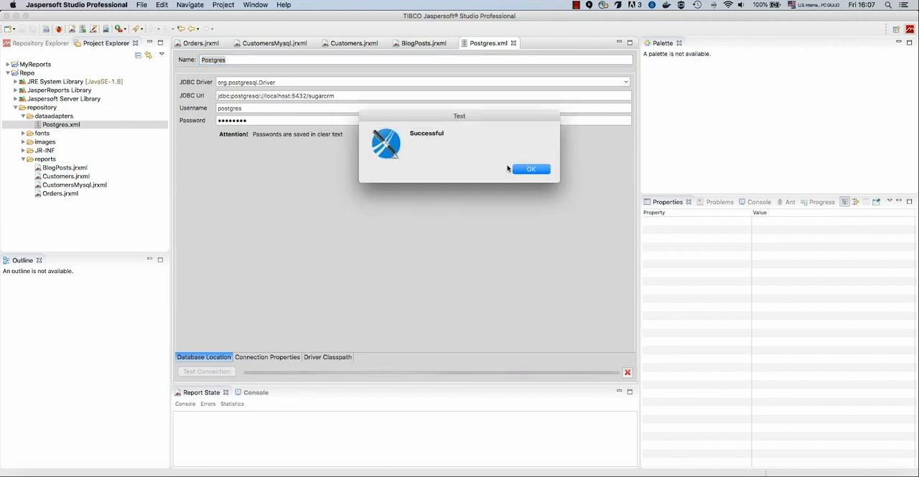
left_click(531, 169)
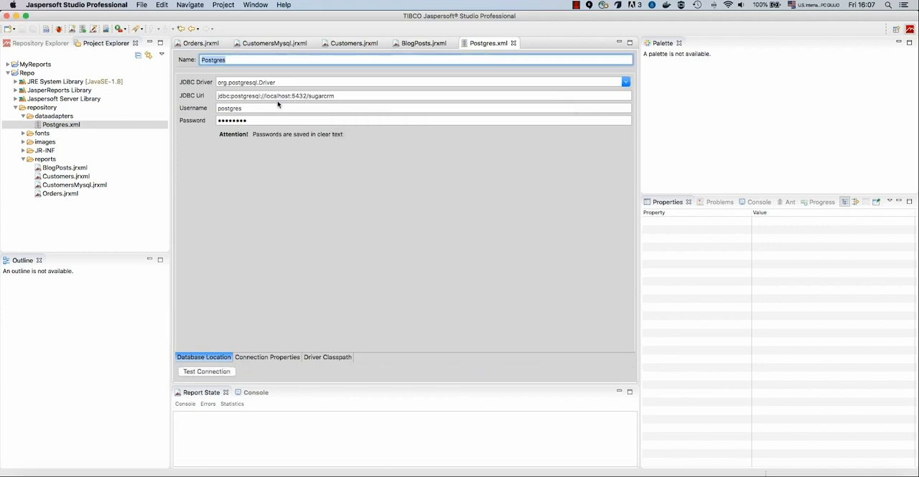
left_click(202, 45)
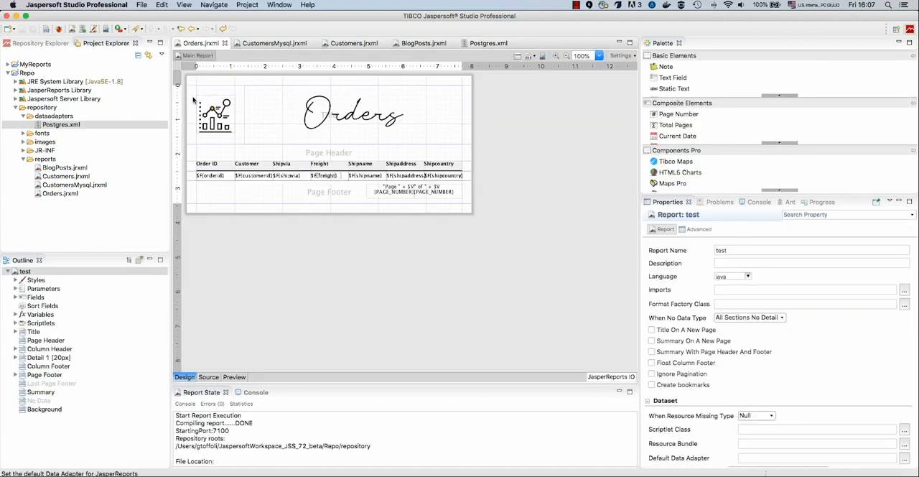
From the Orders report properties, browse the workspace and pick Postgres.xml as the default adapter file.
left_click(74, 193)
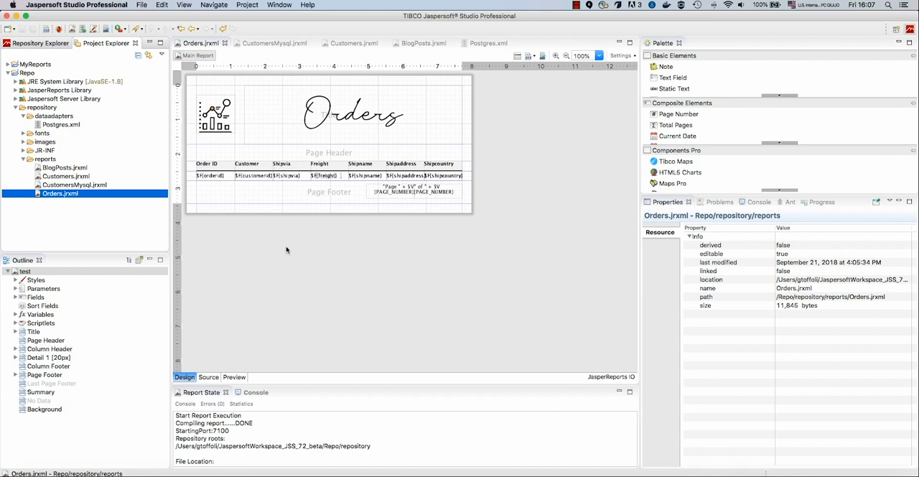
left_click(33, 273)
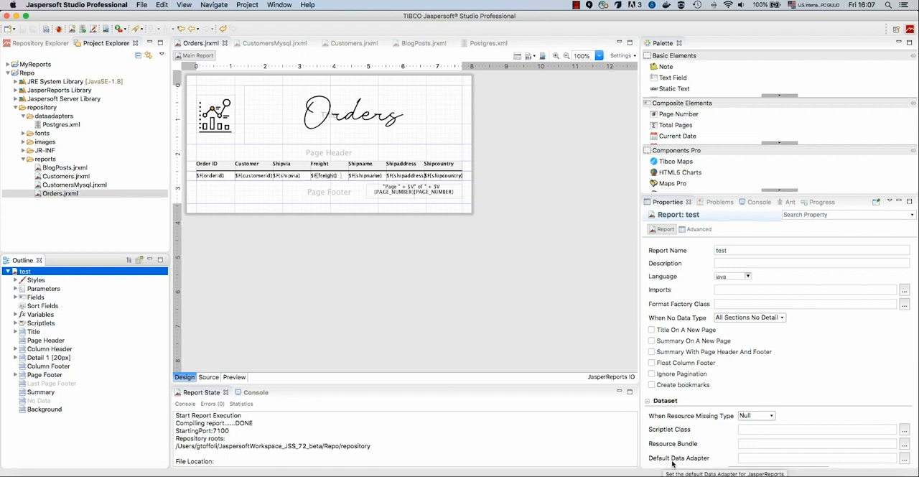
left_click(904, 460)
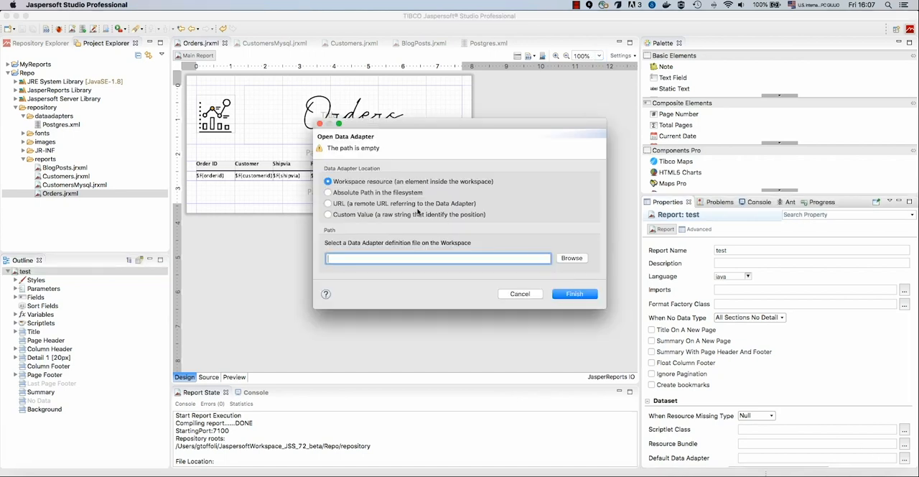
left_click(571, 258)
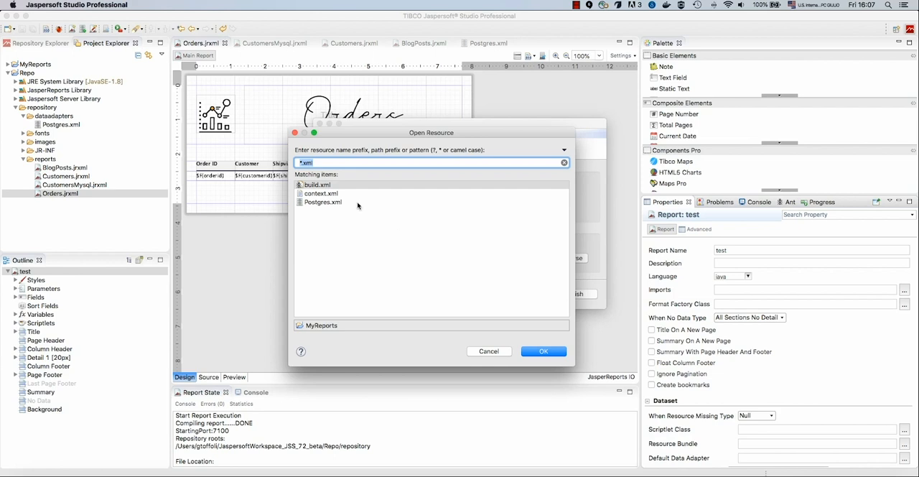
left_click(324, 203)
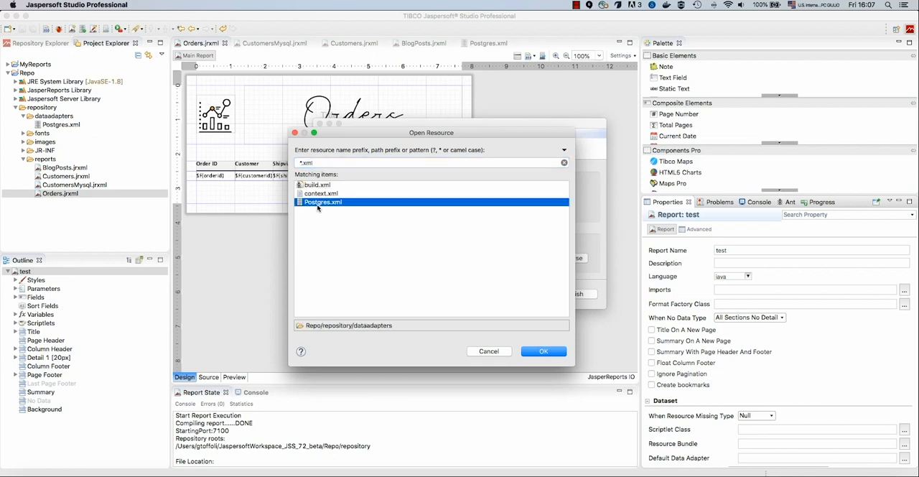
left_click(544, 351)
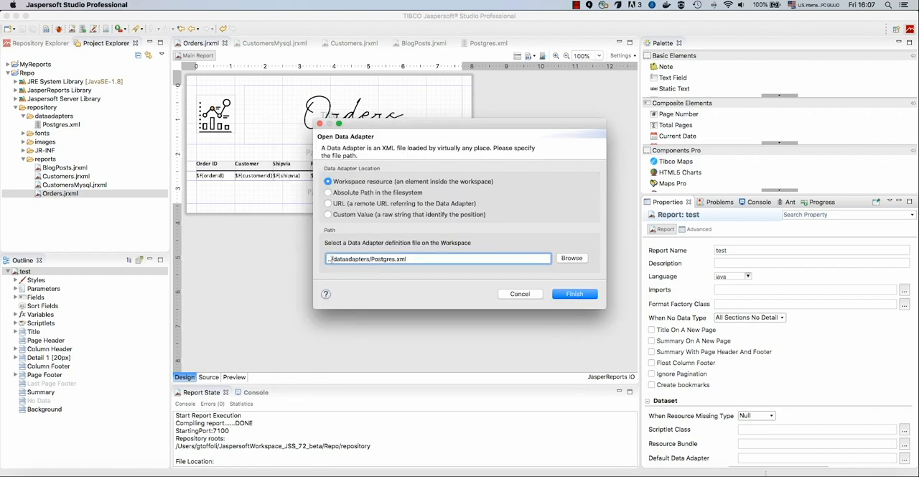
Correct the path to /dataadapters/Postgres.xml, finish, and verify the Default Data Adapter value.
left_click_drag(332, 258, 416, 260)
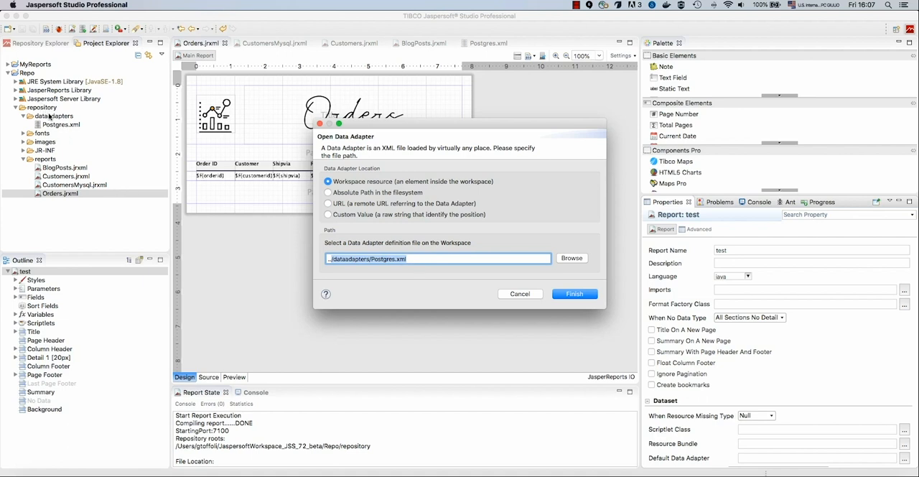
left_click(330, 257)
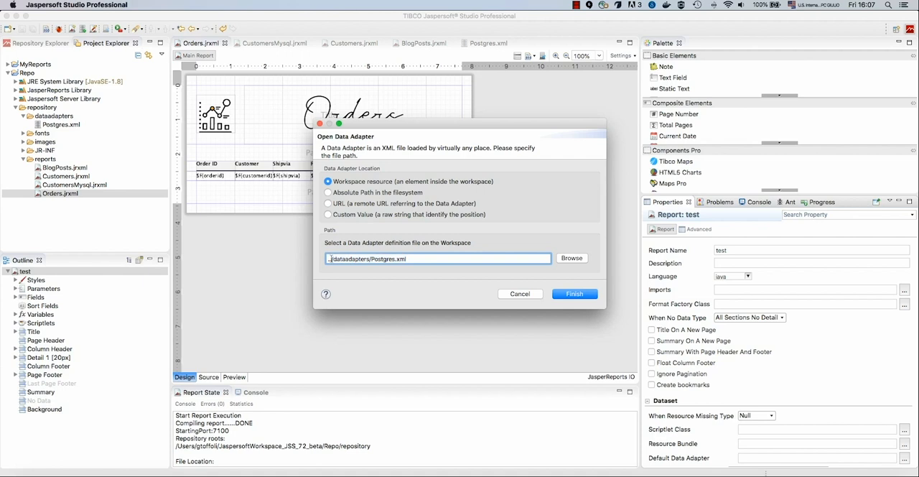
key("super+a")
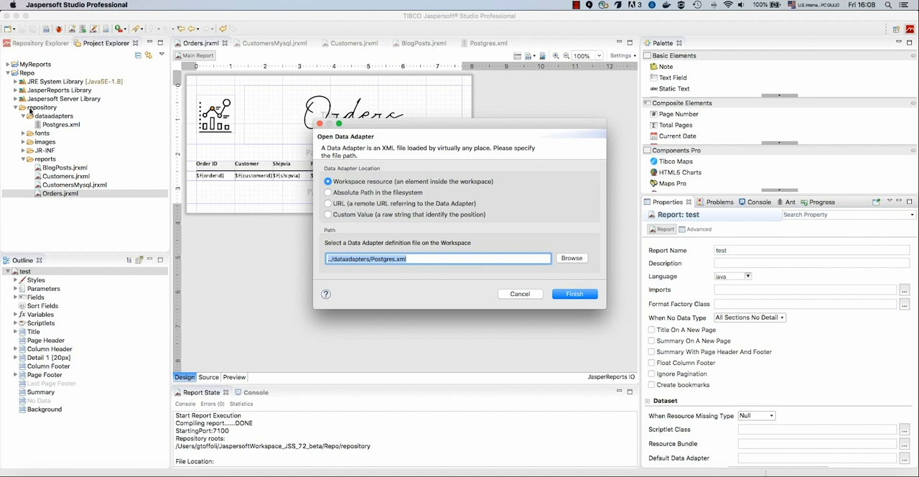
left_click_drag(408, 258, 330, 259)
key("Left")
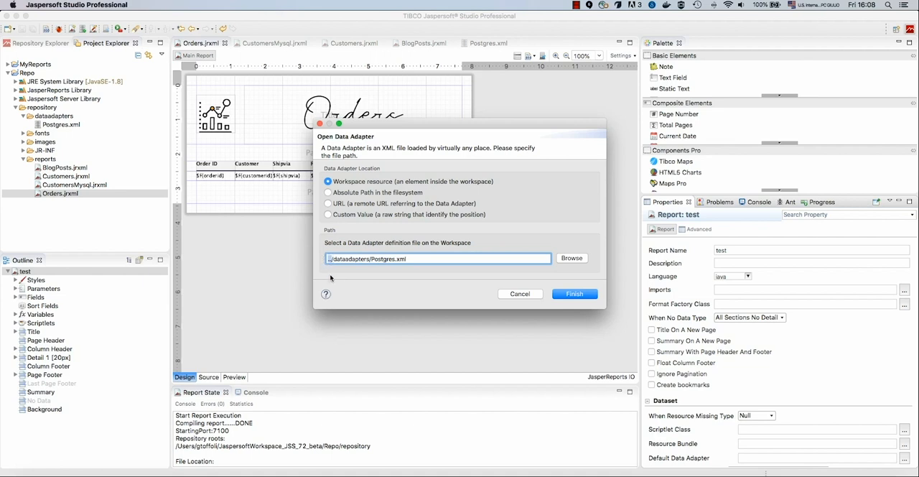
key("Delete")
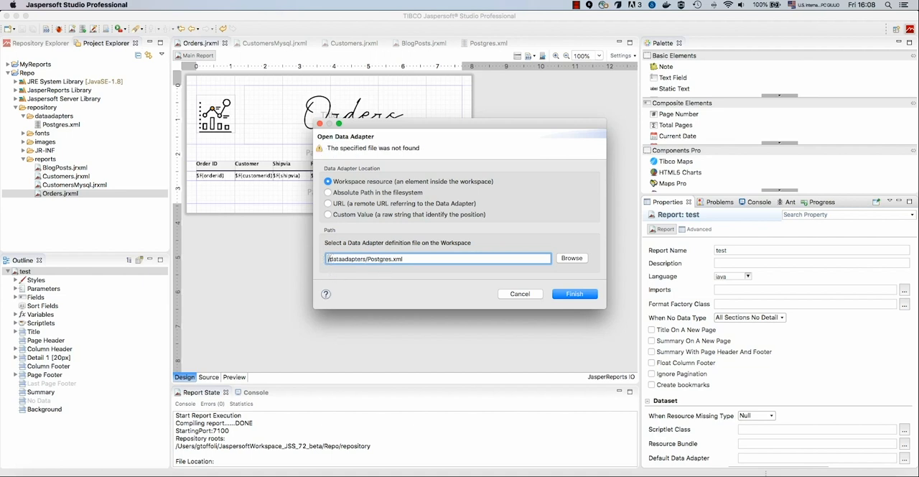
left_click_drag(327, 259, 414, 260)
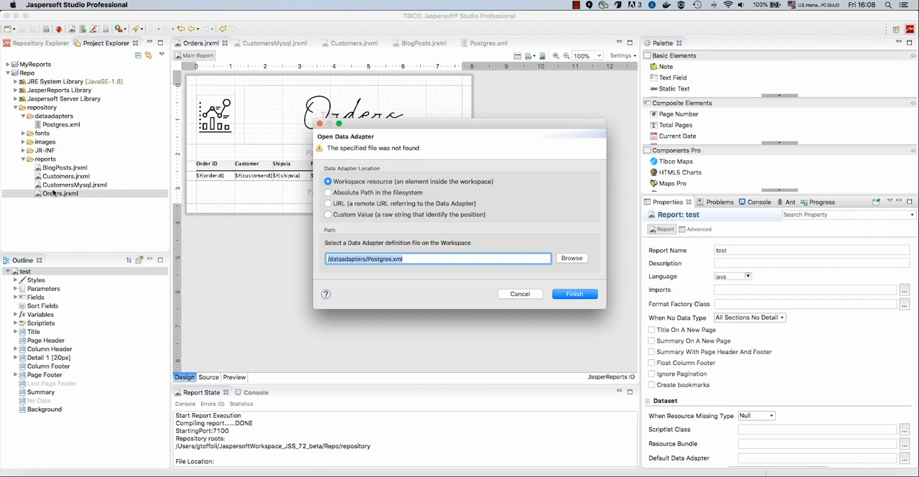
left_click(575, 294)
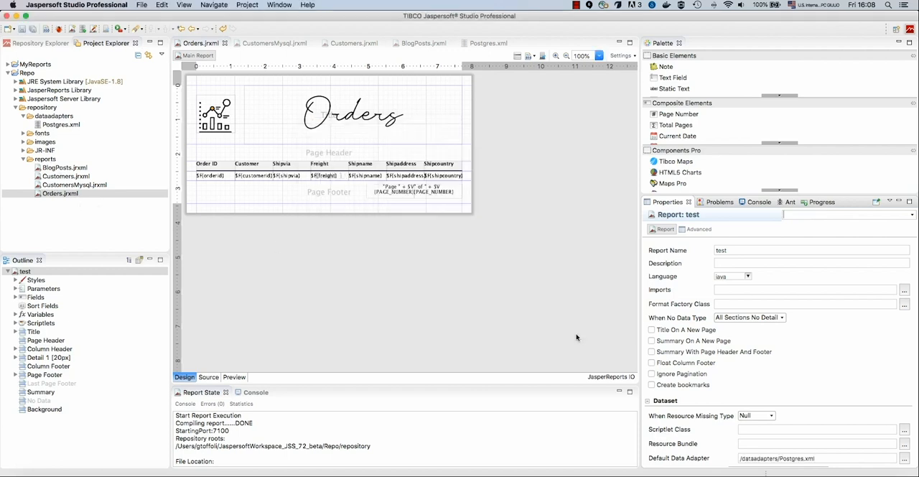
left_click(796, 459)
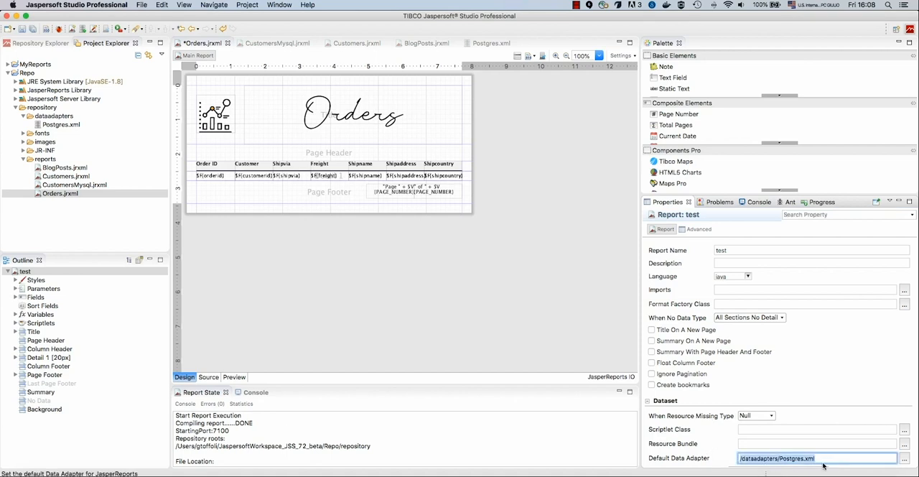
left_click(389, 278)
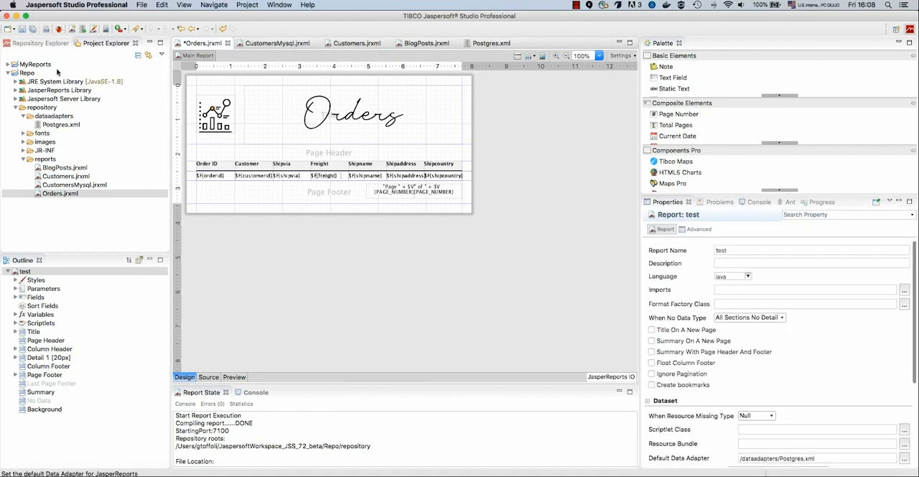
Preview the Orders report's 36 pages of rows, return to Design and select CustomersMysql.jrxml.
left_click(20, 29)
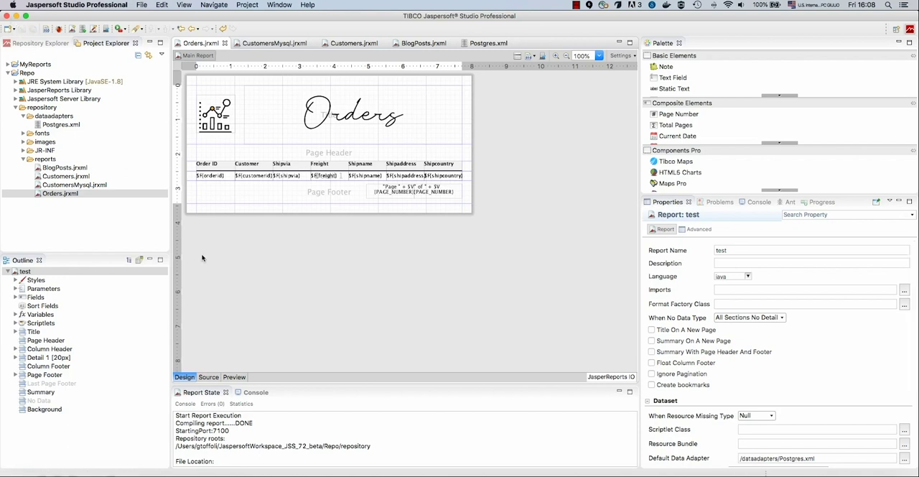
left_click(241, 377)
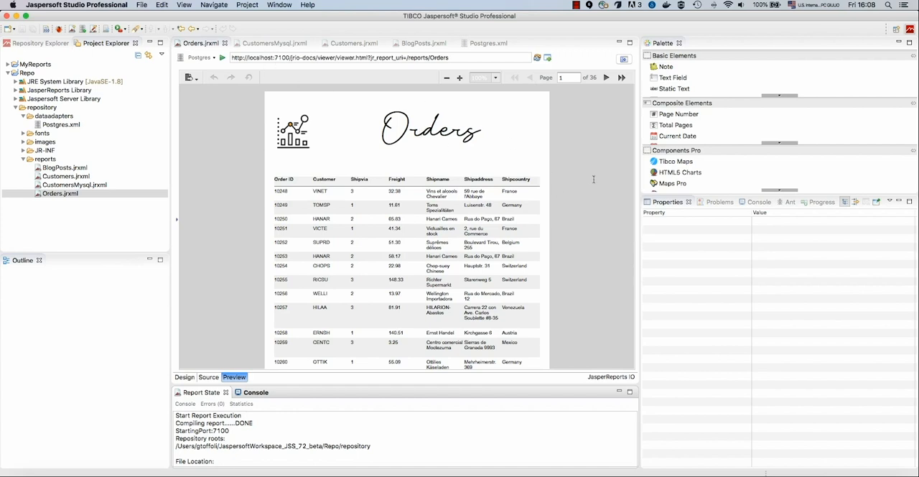
scroll(531, 216, "down", 1)
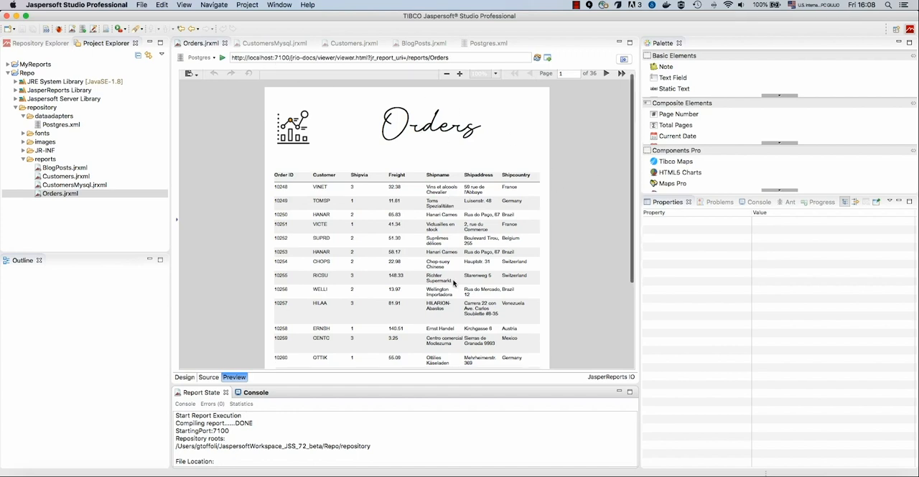
scroll(453, 283, "down", 6)
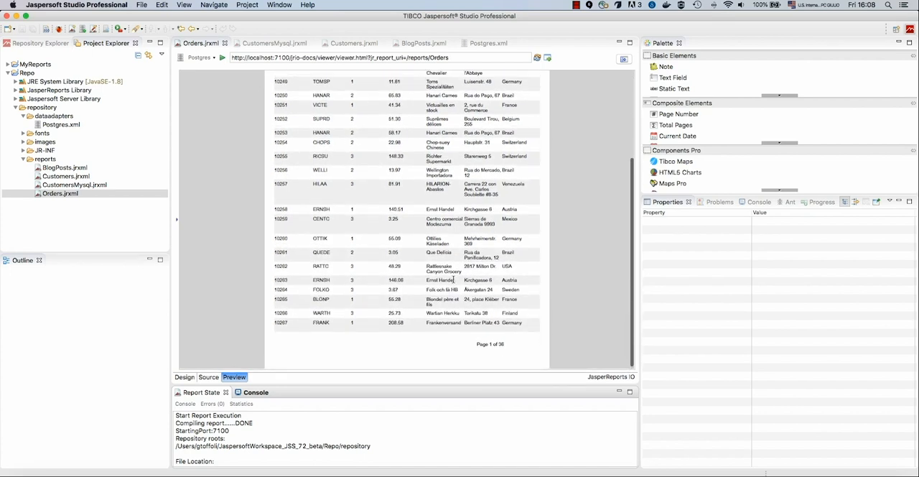
scroll(454, 284, "up", 6)
scroll(449, 272, "up", 1)
left_click(185, 377)
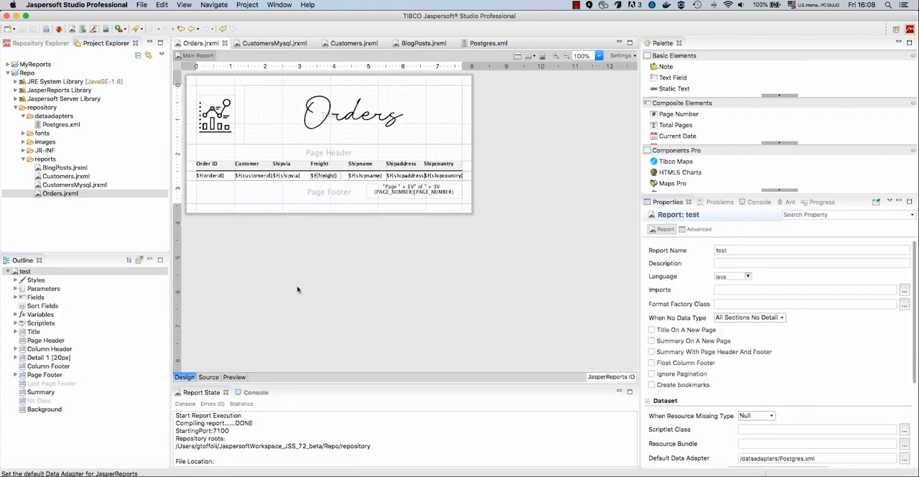
left_click(87, 186)
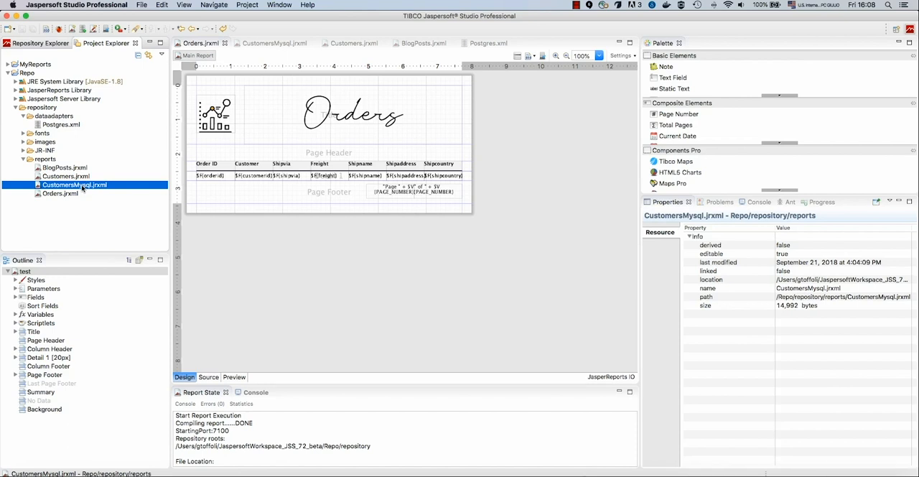
Open CustomersMysql.jrxml in the designer and select the dataadapters folder.
double_click(82, 188)
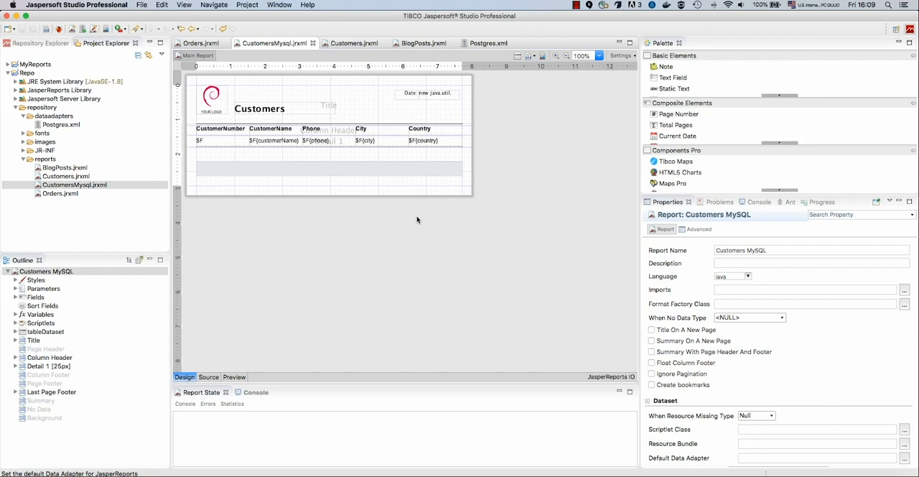
left_click(54, 115)
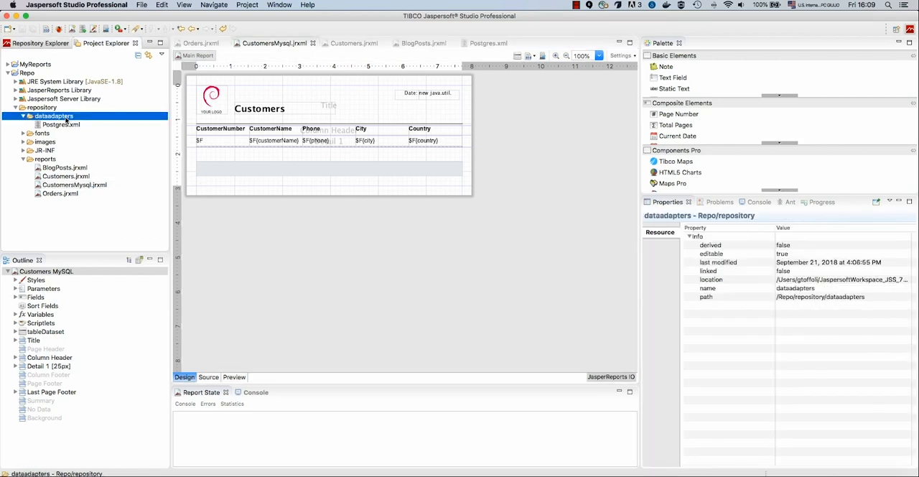
Start a new data adapter mysqlDataAdapter.xml in dataadapters and choose the Database JDBC Connection type.
right_click(66, 119)
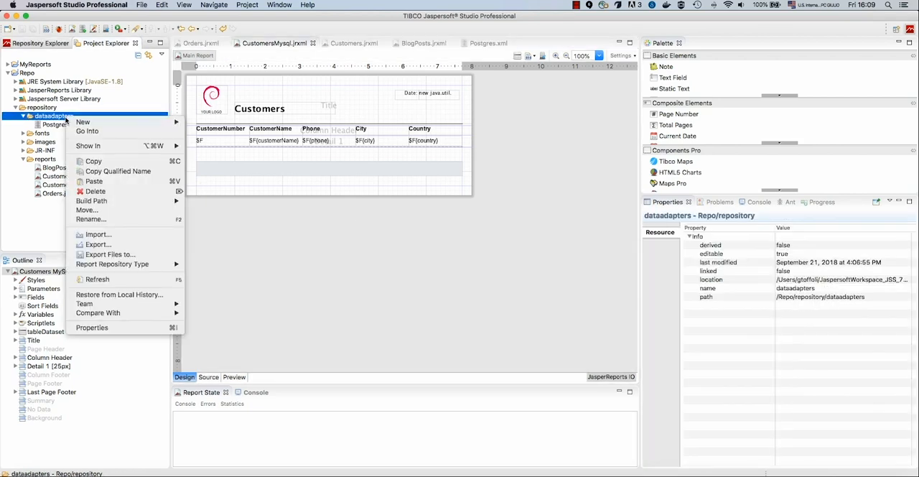
mouse_move(108, 122)
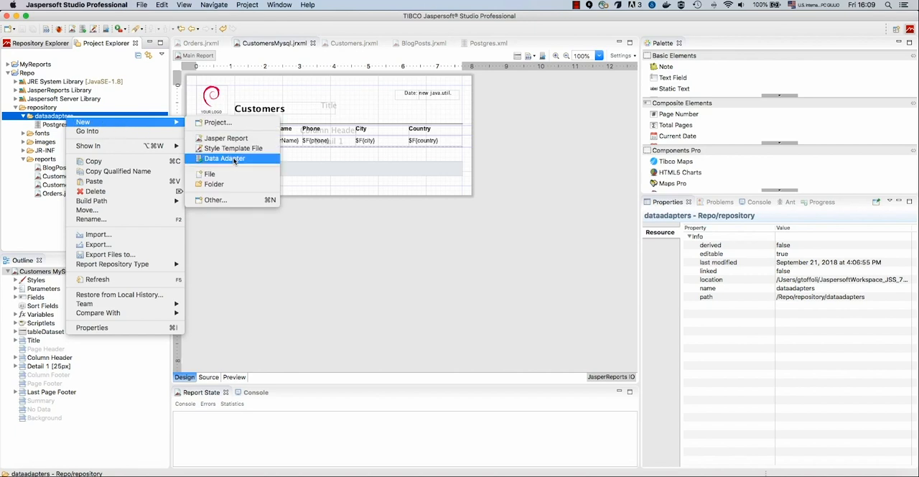
left_click(234, 160)
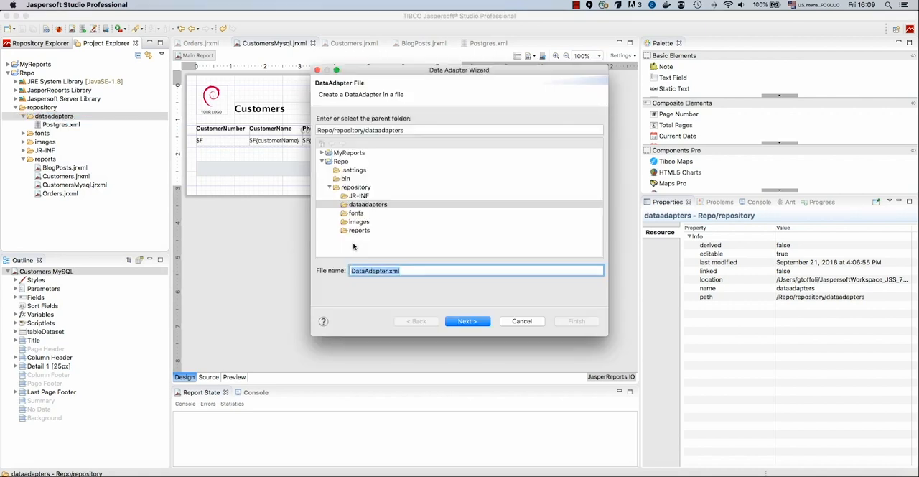
left_click(388, 271)
type("mysql")
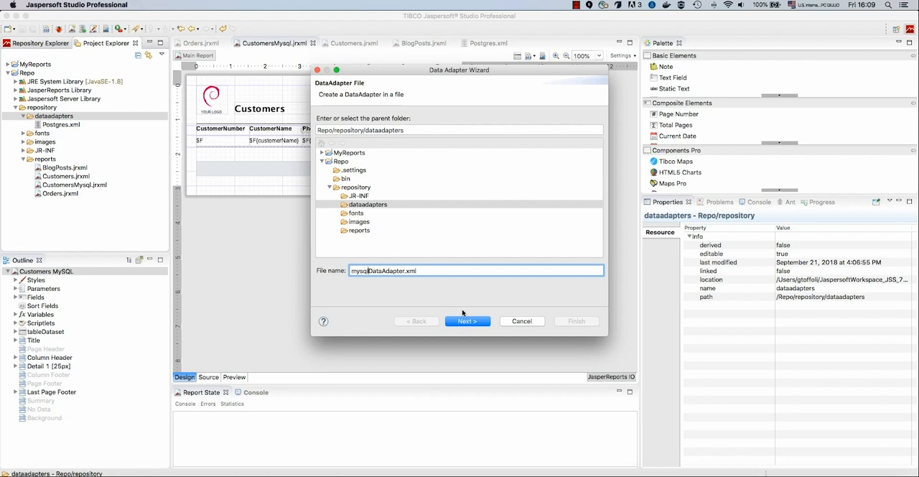
left_click(467, 321)
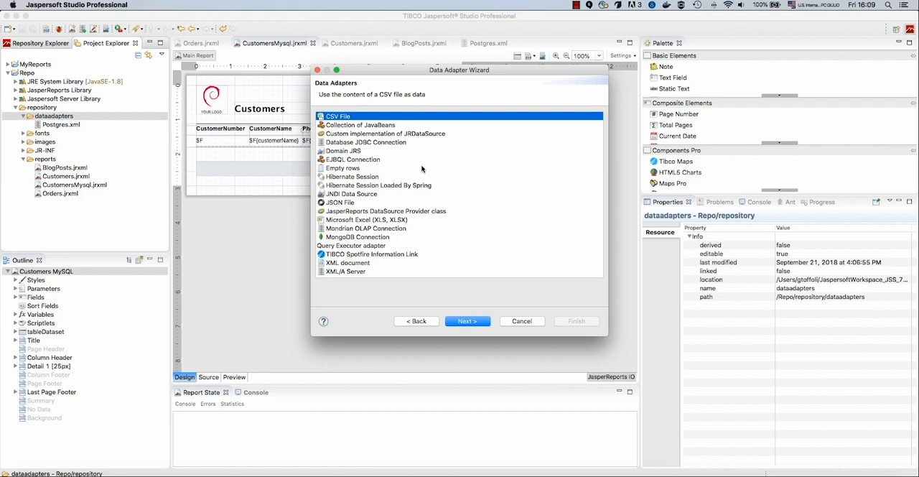
left_click(383, 177)
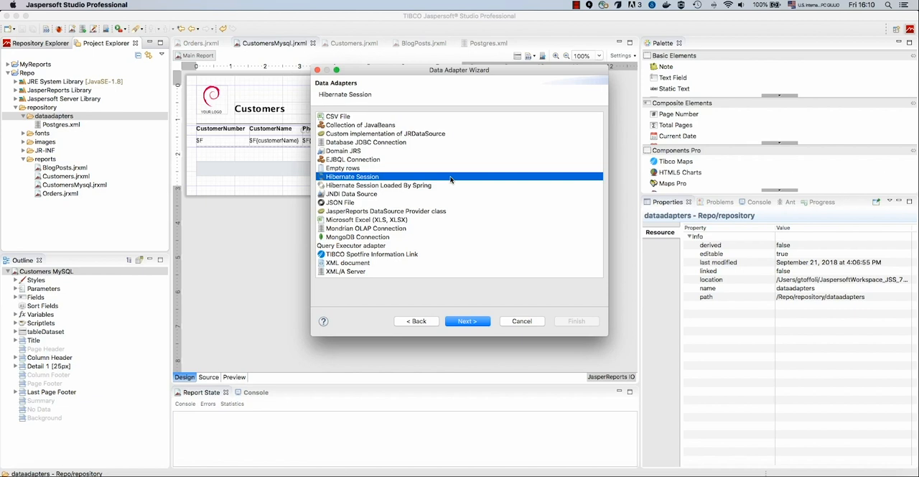
left_click(359, 141)
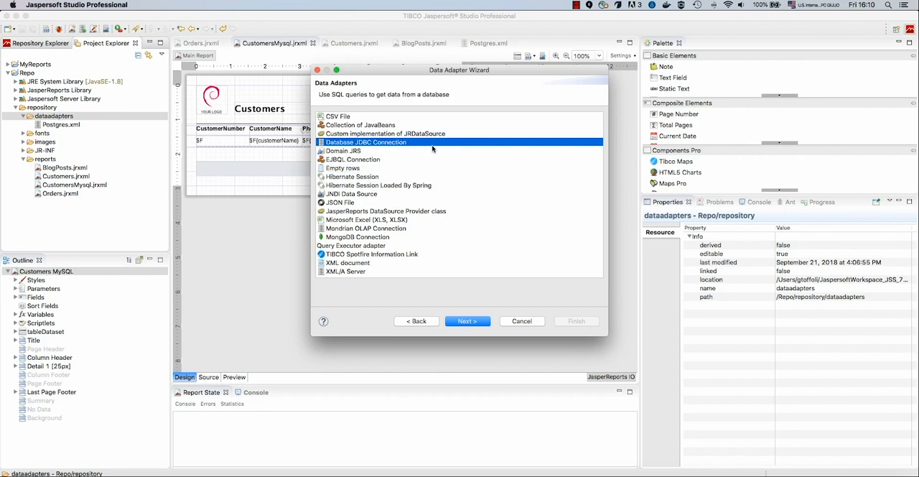
Create the Sample DB adapter with the MariaDB driver, URL localhost:3306/sampledb, user sampledb and password.
left_click(467, 321)
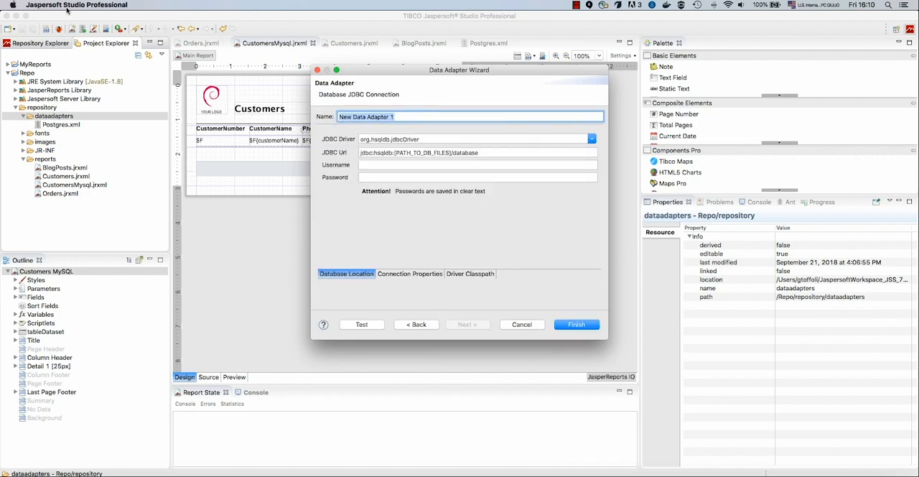
type("Sample")
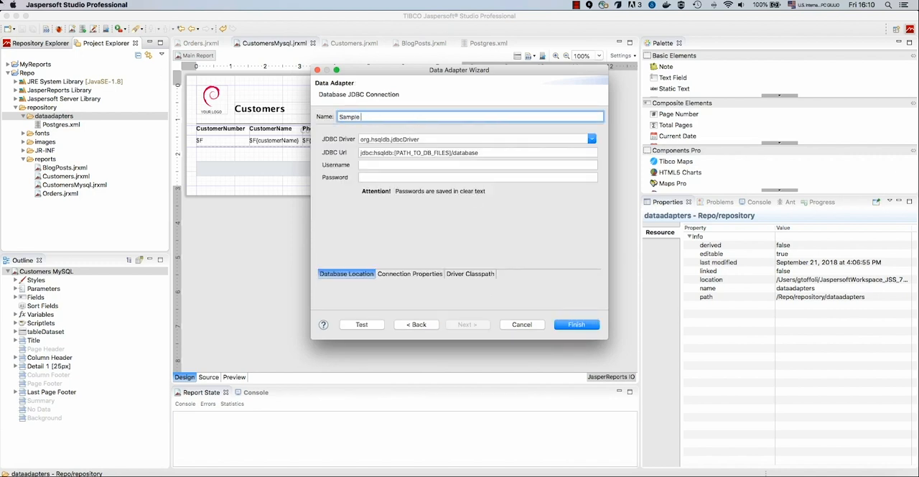
type(" DB")
left_click(450, 138)
triple_click(450, 139)
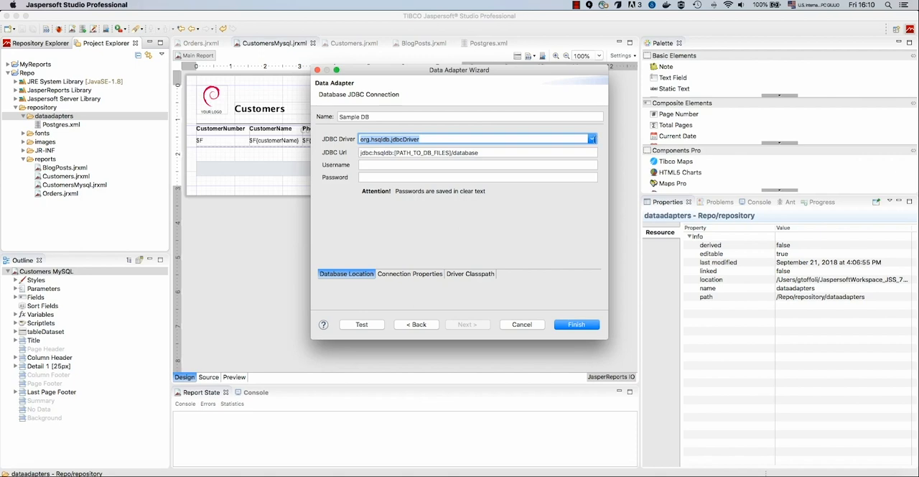
left_click(591, 138)
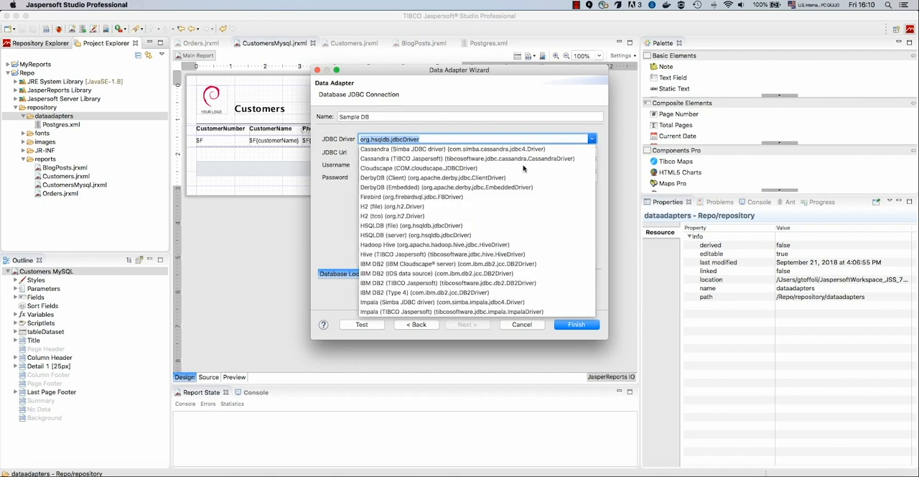
scroll(524, 168, "down", 5)
scroll(523, 168, "down", 5)
scroll(524, 168, "down", 5)
scroll(523, 169, "down", 3)
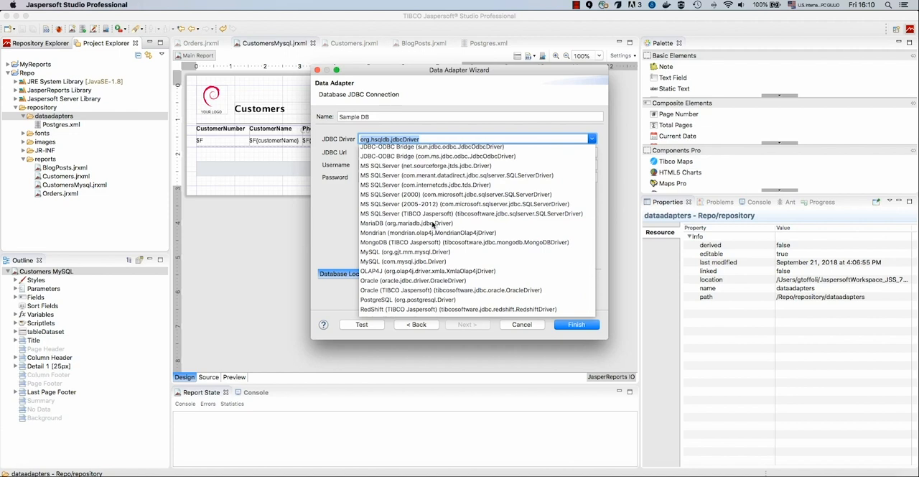
left_click(433, 223)
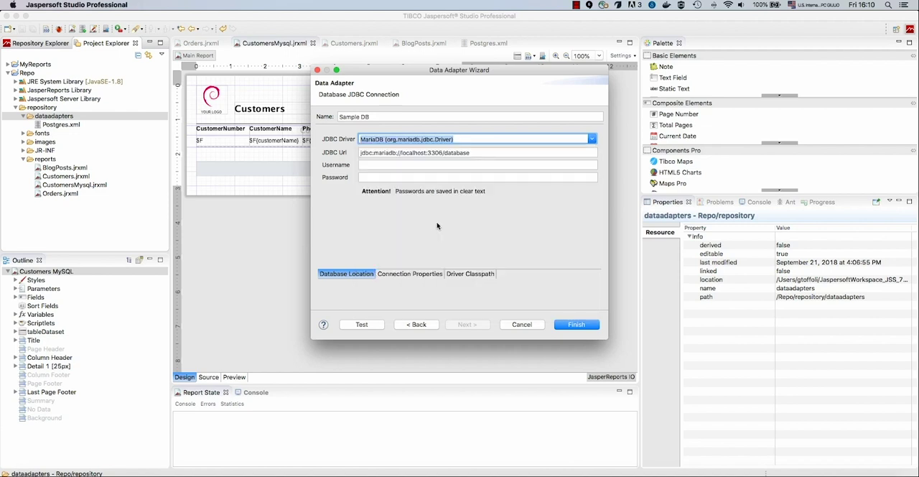
double_click(446, 153)
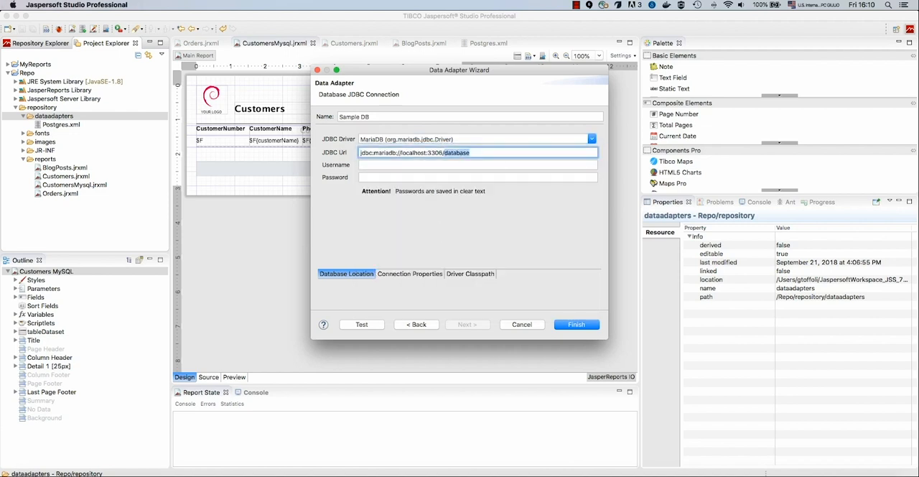
type("sampled")
key("Tab")
type("sampledb")
key("Tab")
type("••••••")
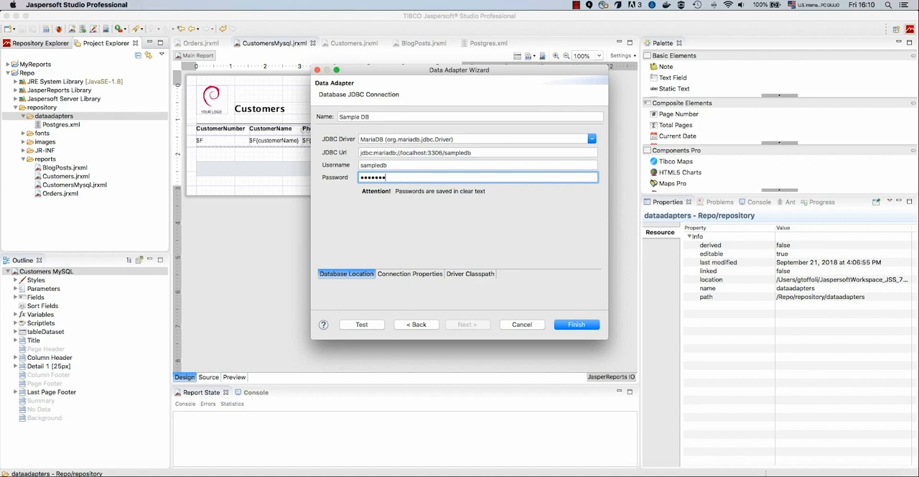
left_click(576, 325)
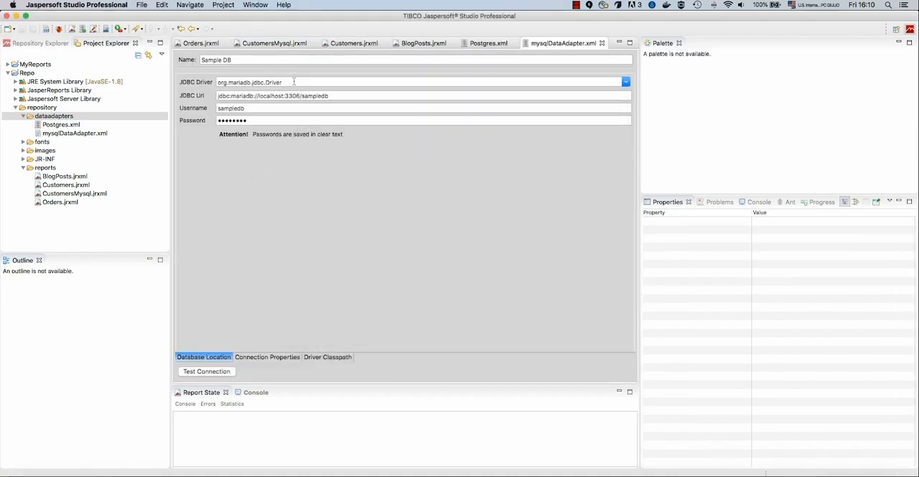
Open CustomersMysql.jrxml from the reports folder in the Design view.
left_click(74, 135)
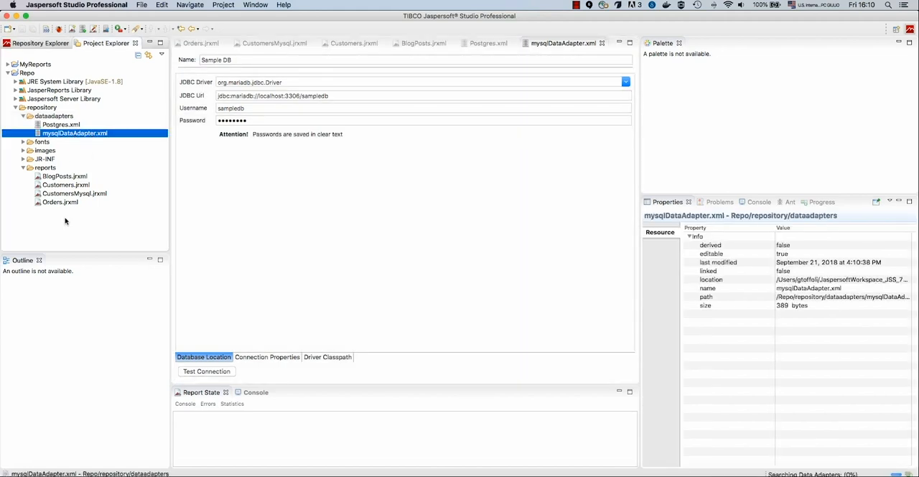
left_click(70, 194)
double_click(70, 196)
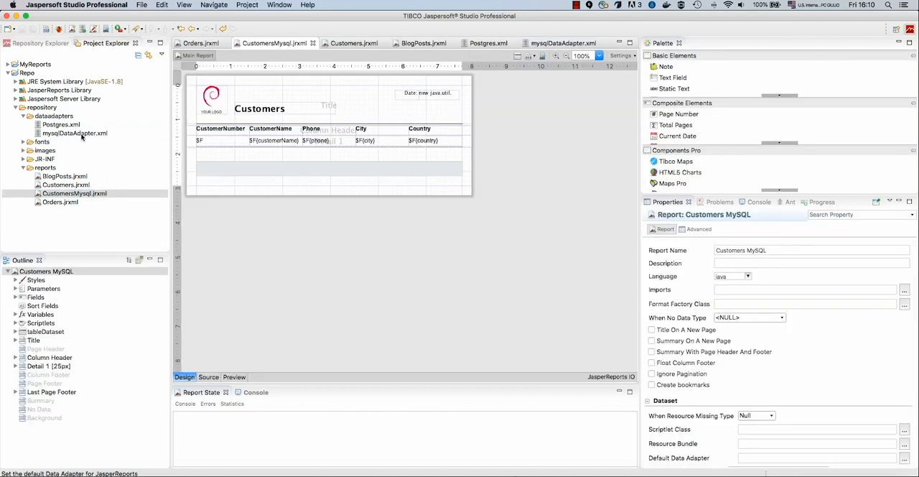
Set the report's default data adapter to /dataadapters/mysqlDataAdapter.xml, trimming the leading '..'.
left_click(49, 271)
scroll(836, 362, "down", 2)
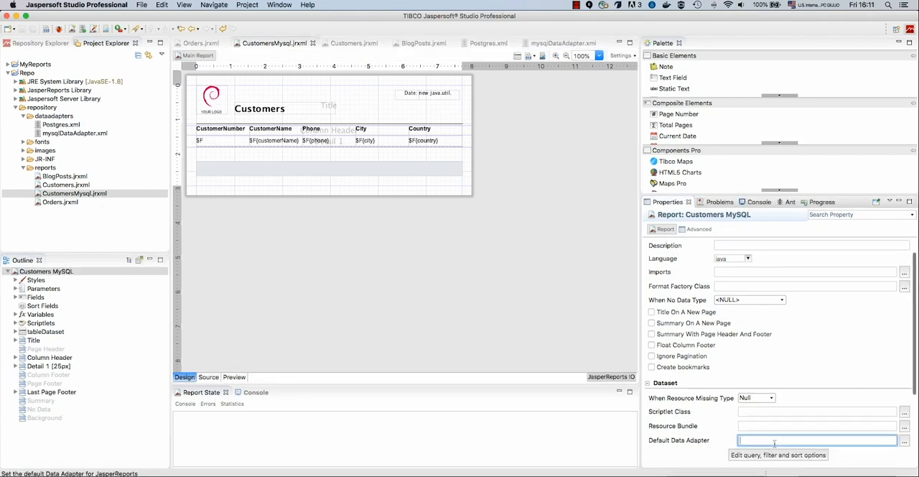
left_click(904, 441)
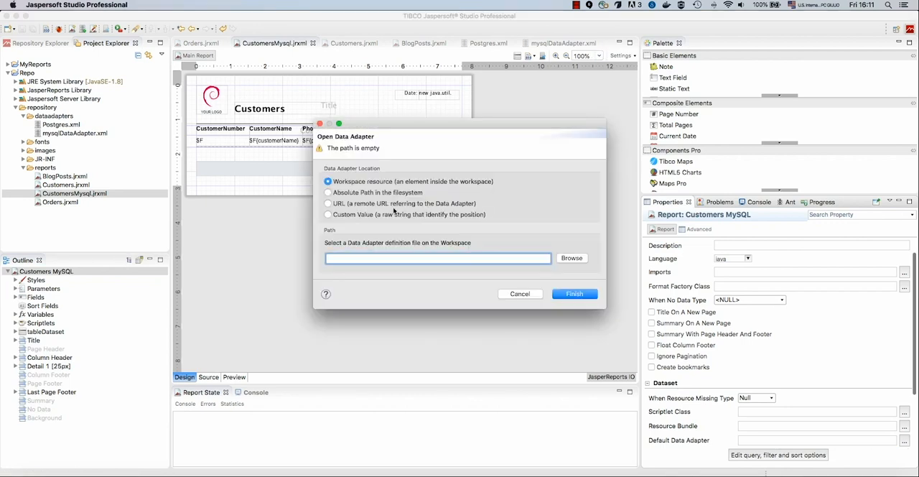
left_click(571, 257)
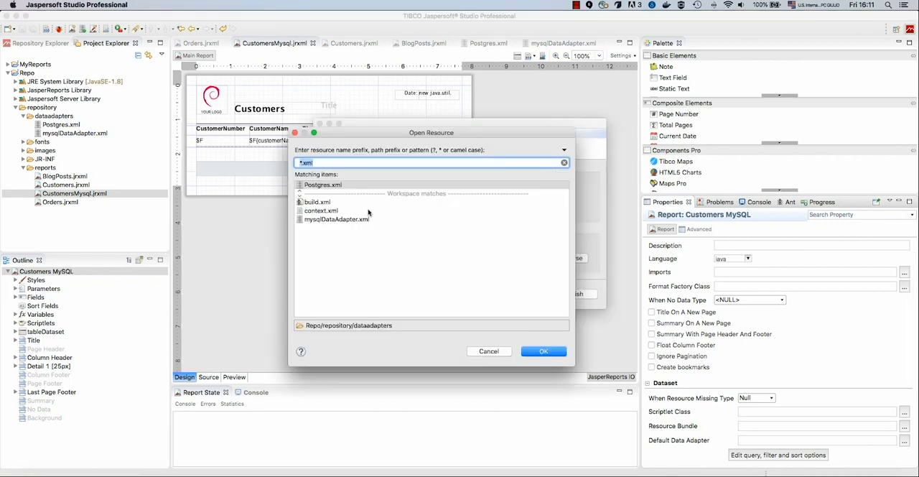
double_click(337, 219)
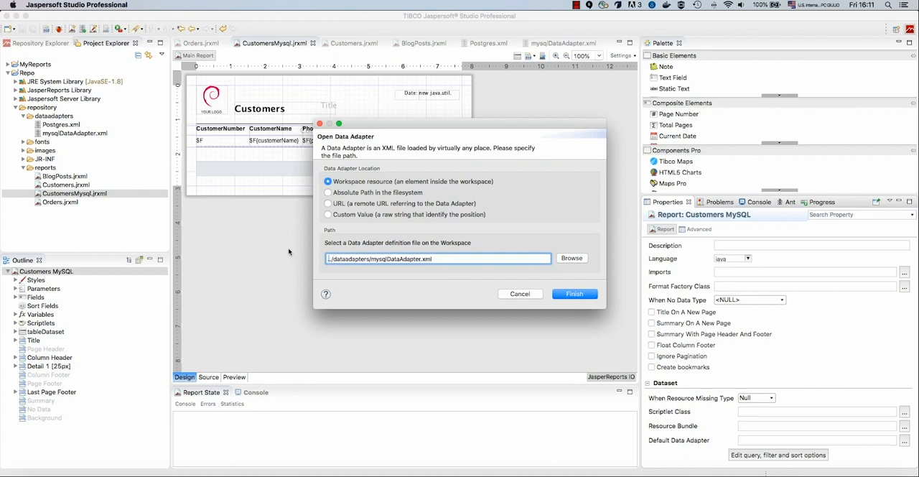
key("Delete")
key("Delete")
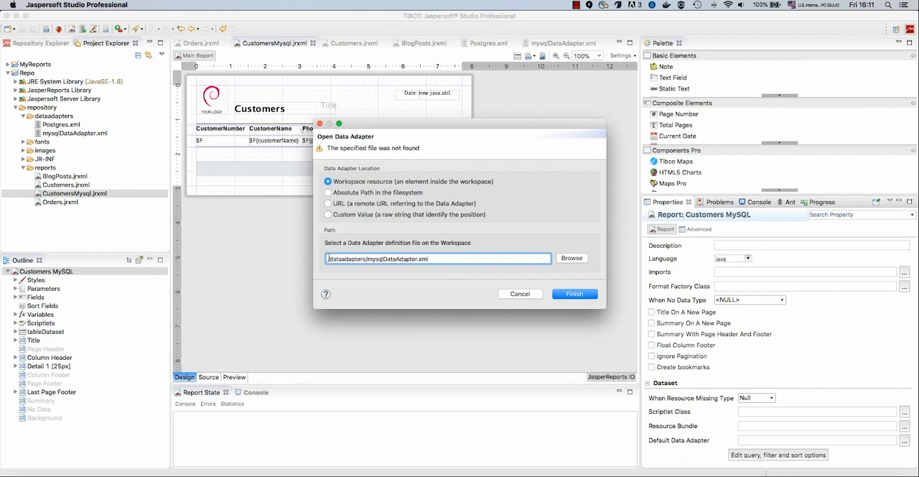
key("super+a")
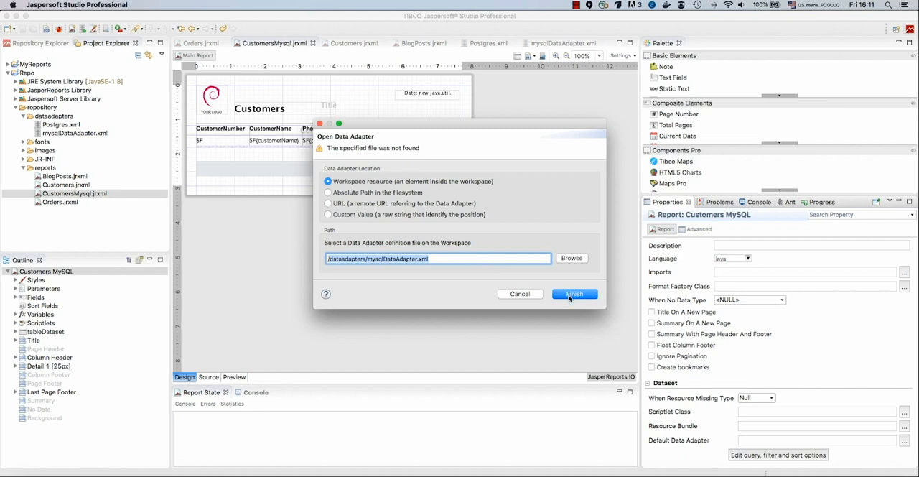
left_click(570, 296)
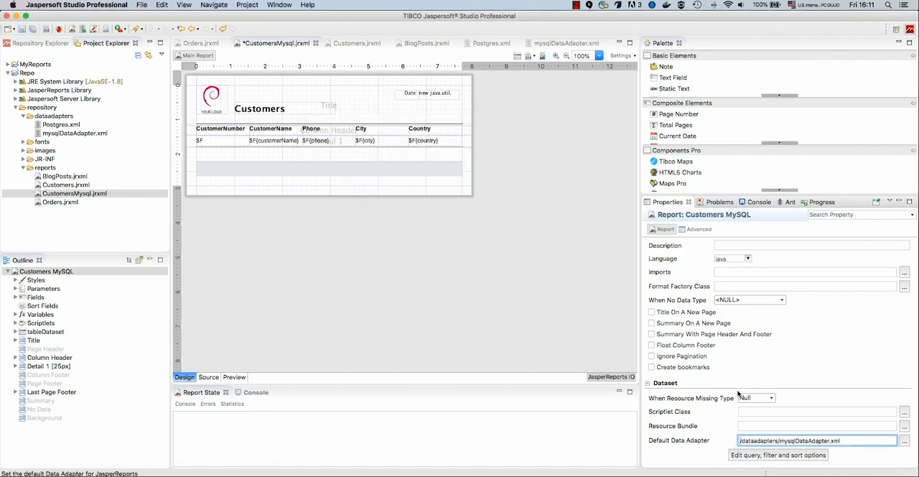
Preview the Customers MySQL report, dismiss the ClassNotFoundException for the MariaDB driver, and return to Design.
left_click(242, 377)
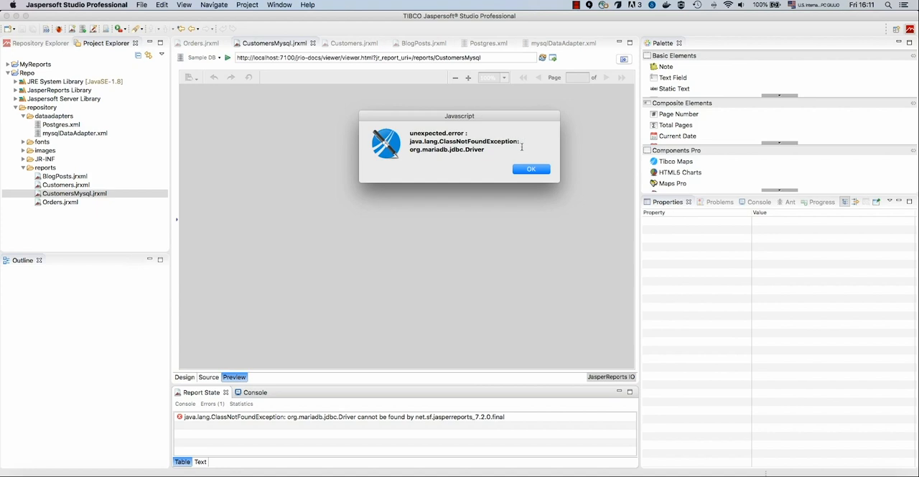
left_click(531, 170)
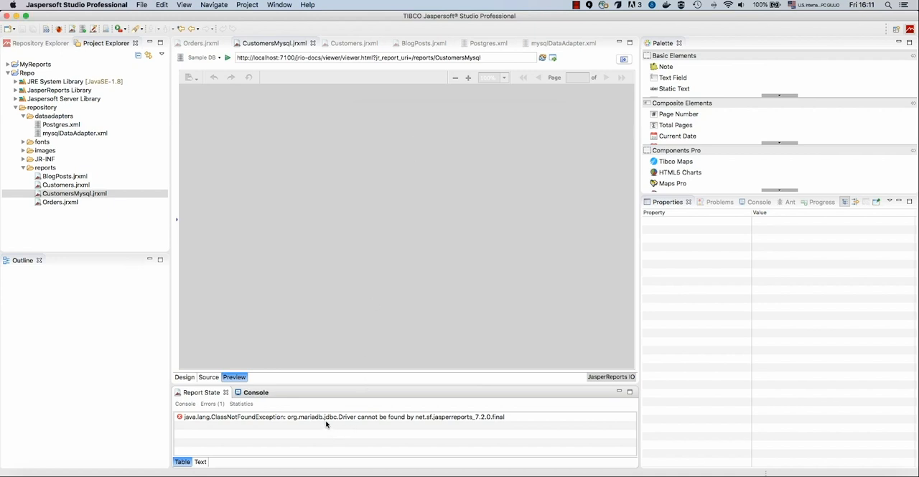
left_click(184, 377)
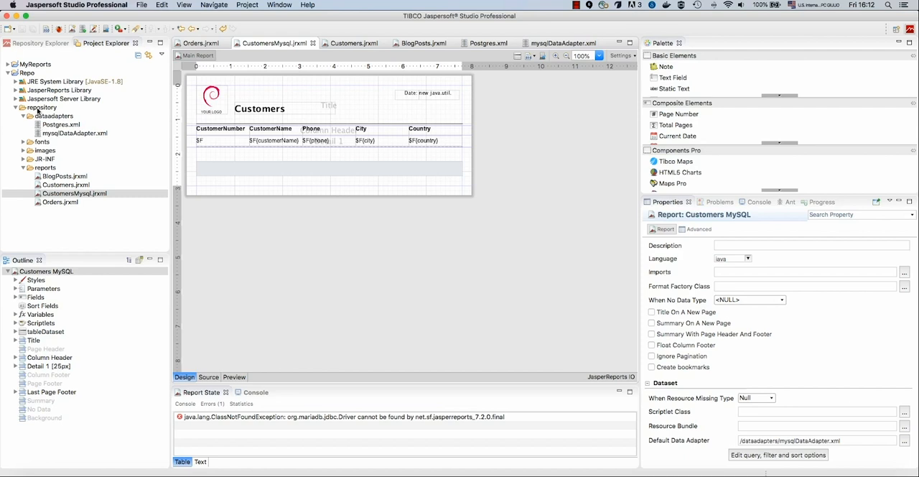
Inspect JR-INF's context.xml, then start the New > Other... wizard from the repository folder.
left_click(39, 158)
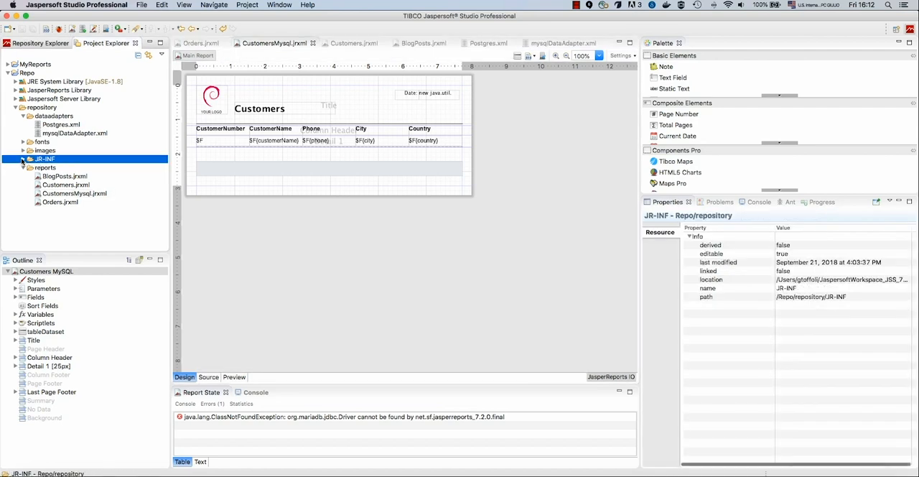
left_click(24, 159)
left_click(56, 169)
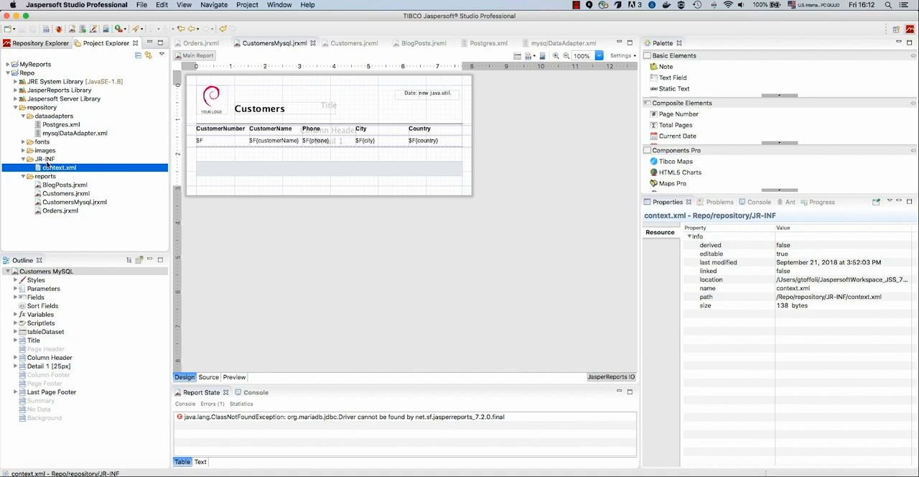
left_click(47, 107)
right_click(46, 108)
mouse_move(79, 109)
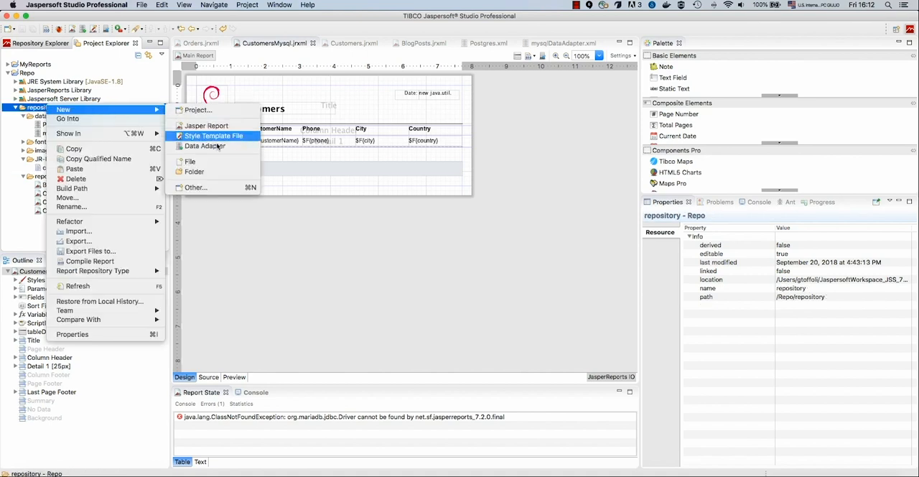
left_click(216, 187)
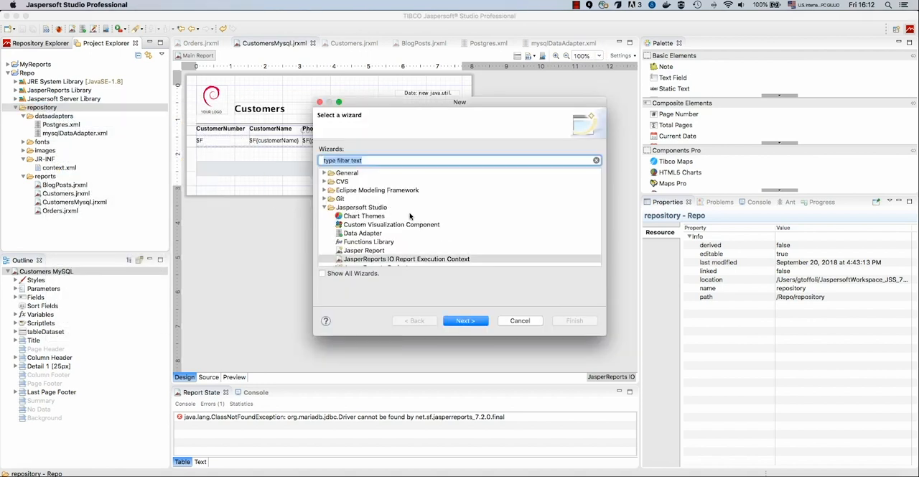
scroll(410, 215, "down", 1)
Create a JasperReports IO Report Execution Context for the repository folder and select the resulting context.xml.
left_click(395, 246)
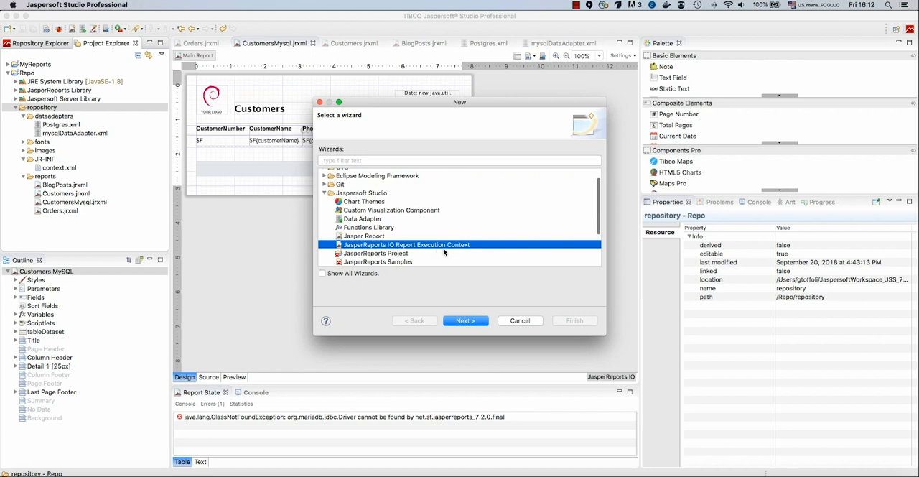
left_click(464, 320)
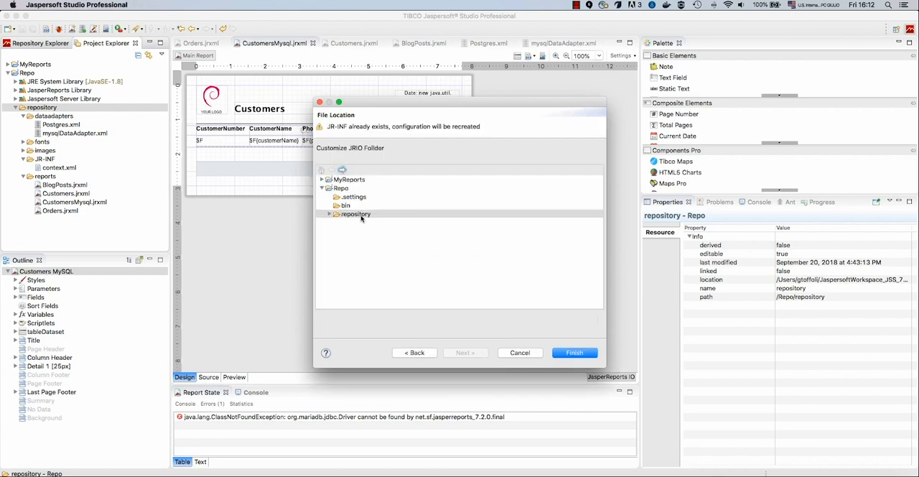
left_click(361, 215)
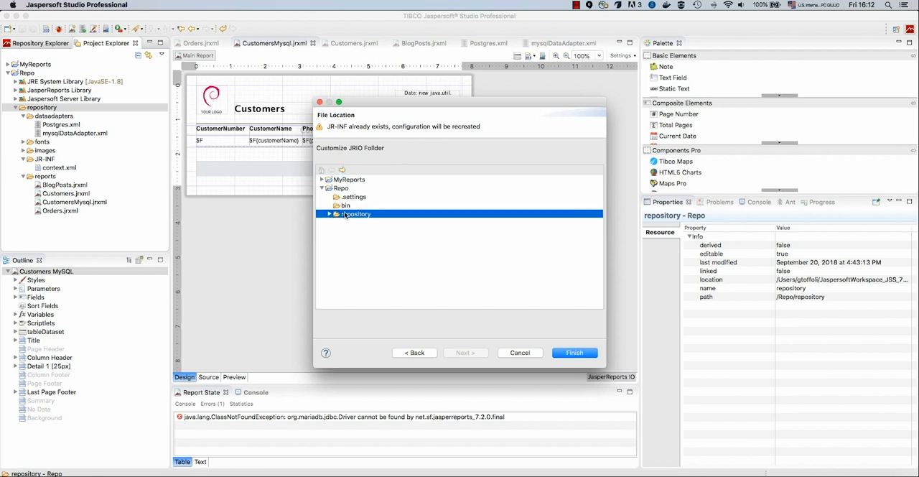
left_click(560, 355)
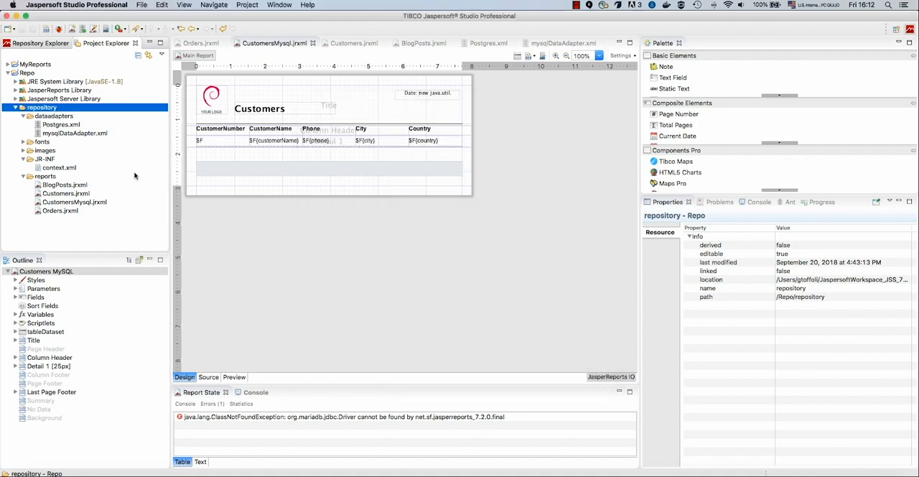
left_click(73, 169)
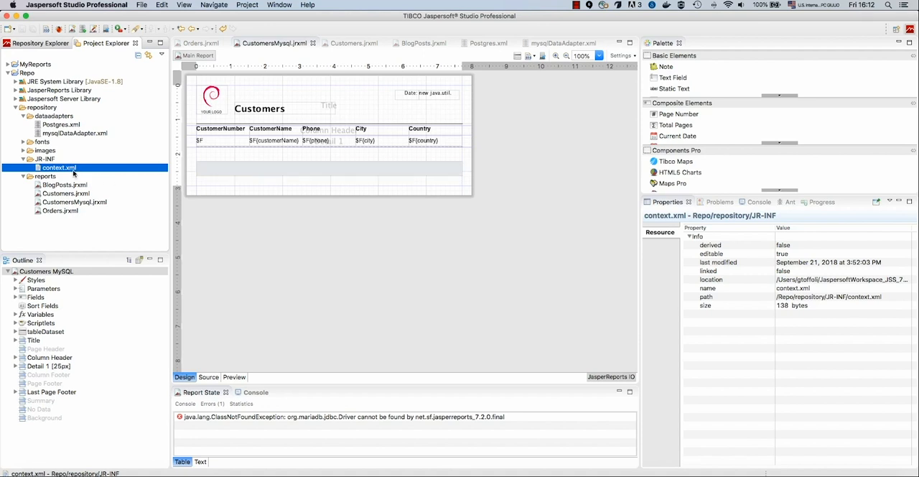
Review the /fonts/myfont.jar classpath entry in context.xml, then bring Orders.jrxml to the front.
double_click(73, 169)
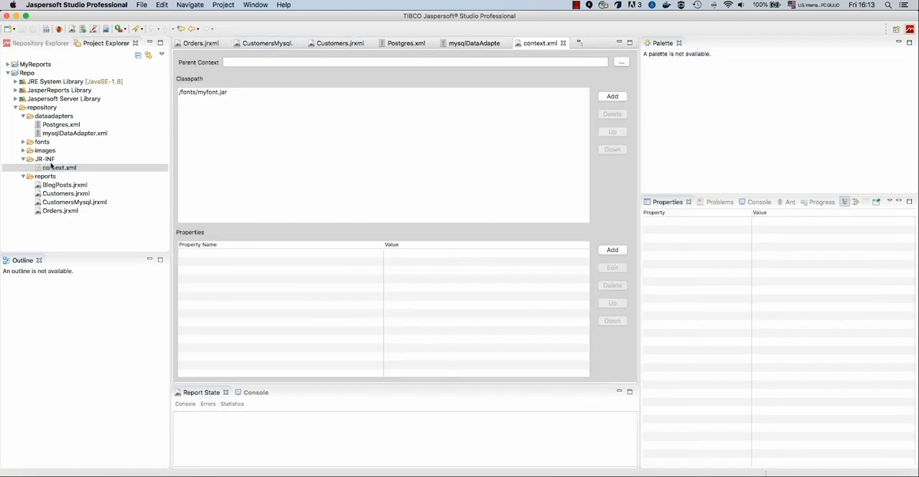
left_click(204, 93)
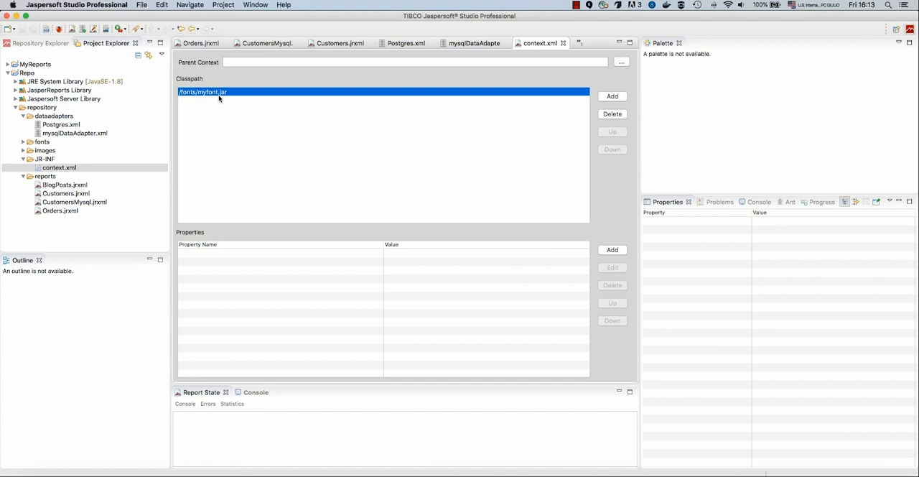
left_click(201, 44)
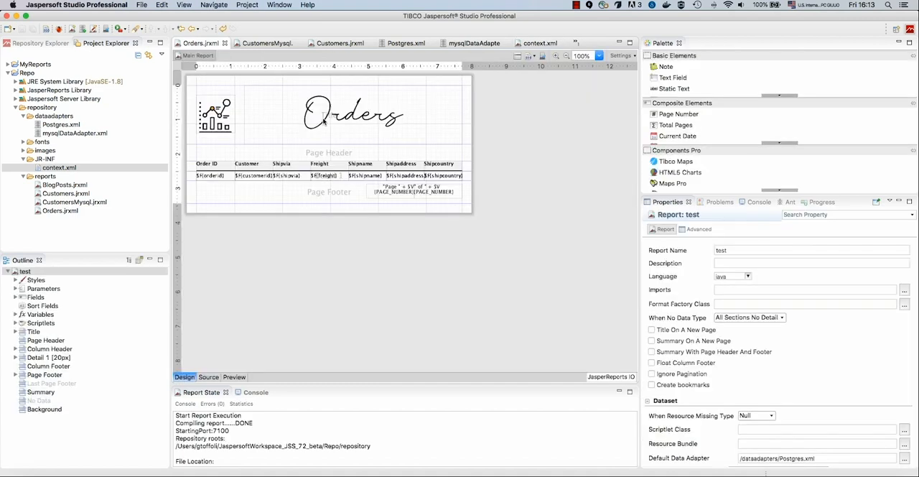
Create a new folder named libs inside JR-INF.
left_click(535, 45)
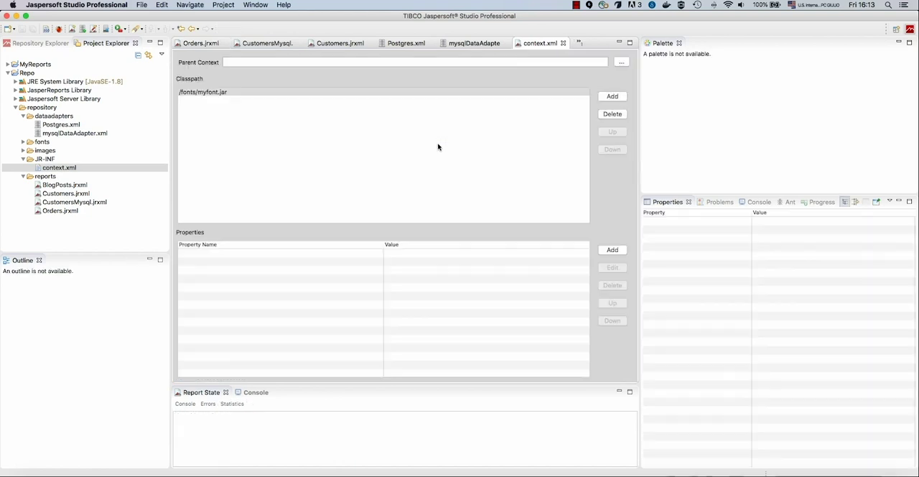
left_click(43, 160)
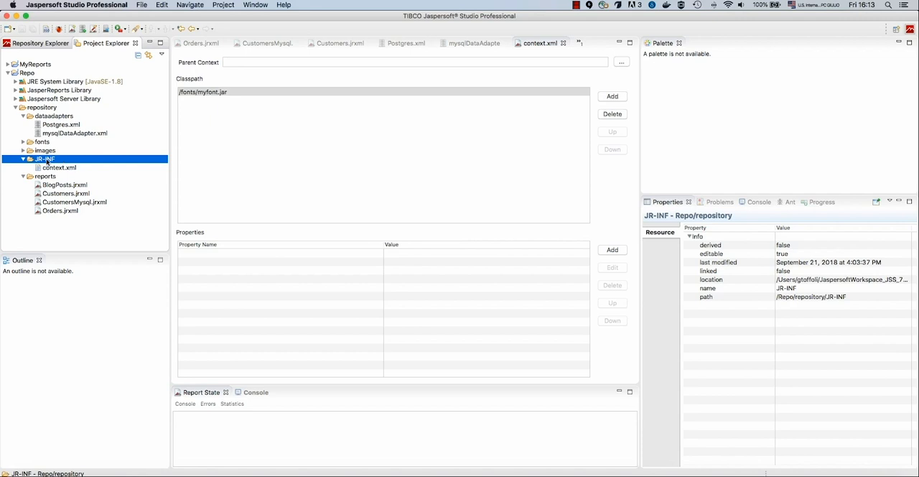
right_click(47, 163)
mouse_move(100, 163)
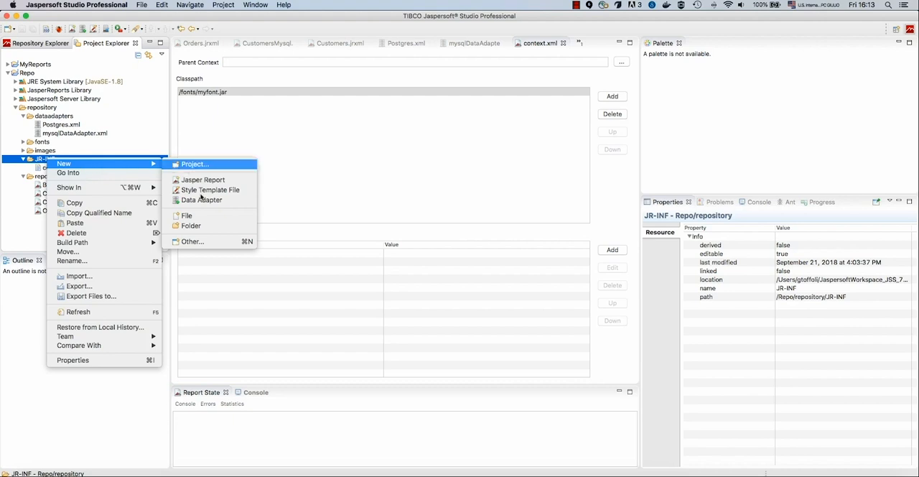
left_click(191, 225)
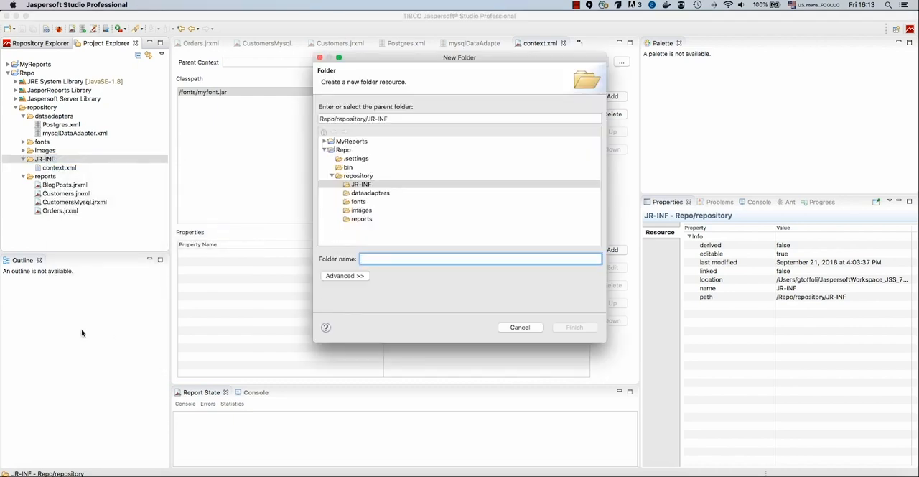
type("libs")
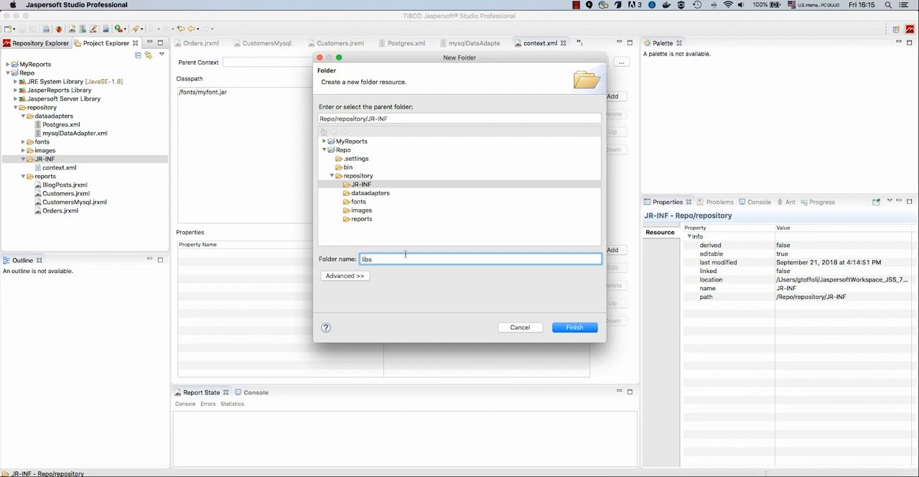
left_click(564, 327)
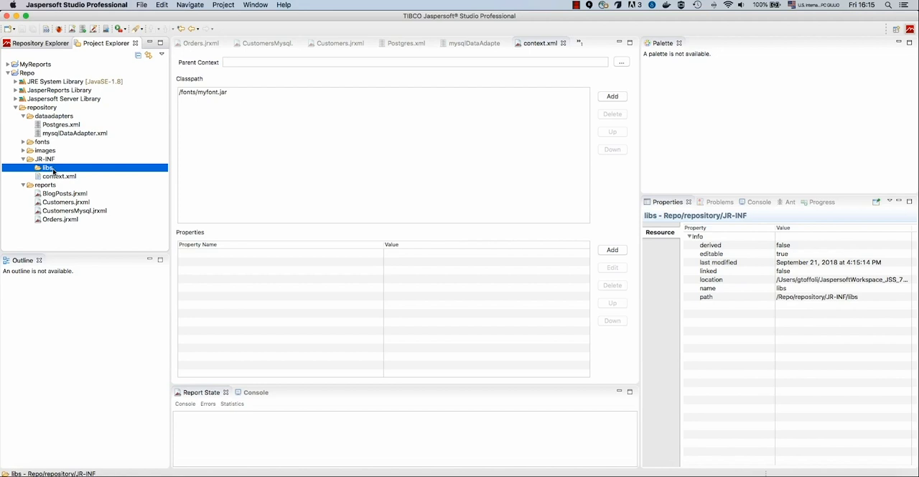
Switch to Finder and select mariadb-java-client-2.3.0.jar, moving the window aside.
key("super+Tab")
key("Tab")
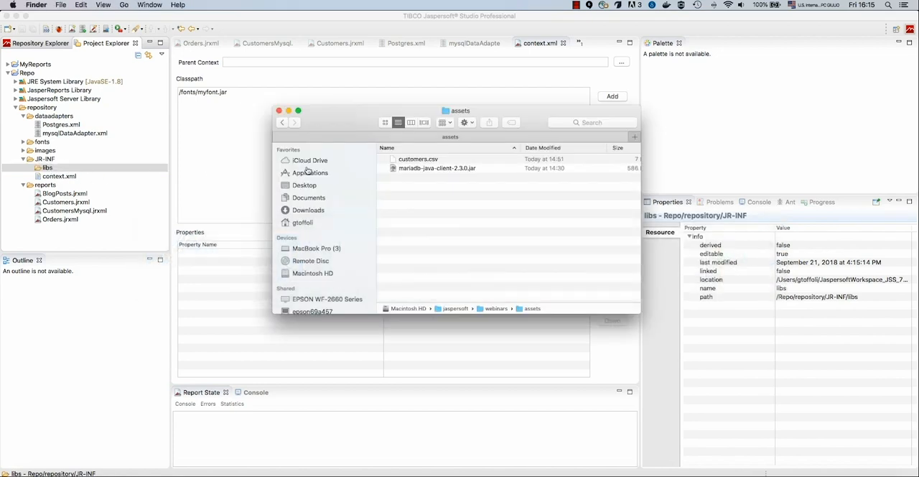
left_click(426, 170)
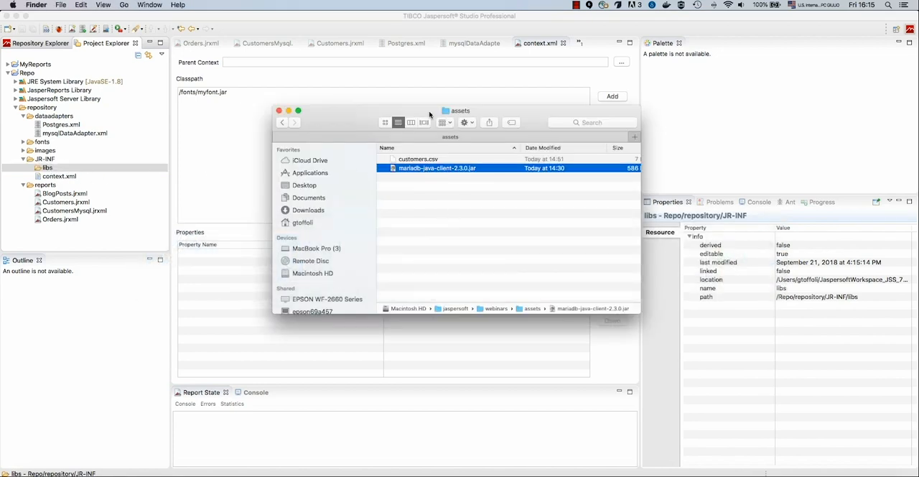
left_click_drag(431, 115, 612, 112)
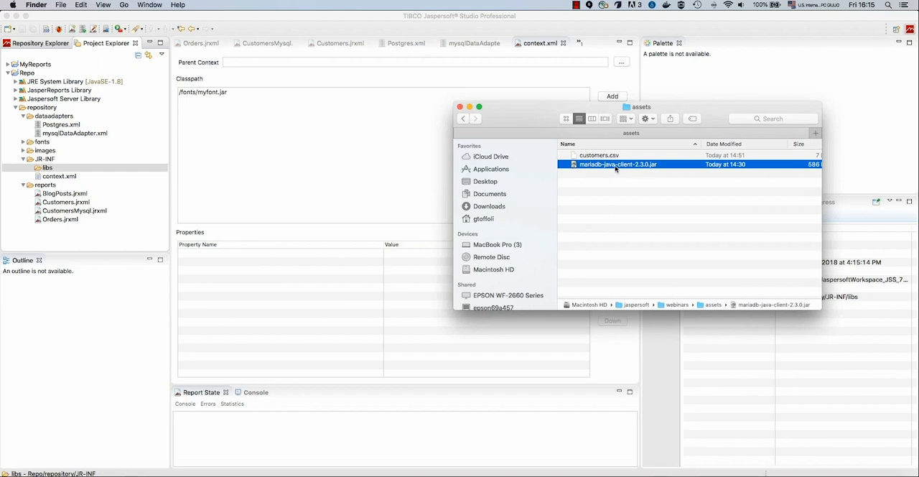
Drag the MariaDB jar into JR-INF/libs, confirm Copy files, and expand libs to show it.
left_click_drag(613, 167, 106, 185)
left_click_drag(105, 185, 48, 167)
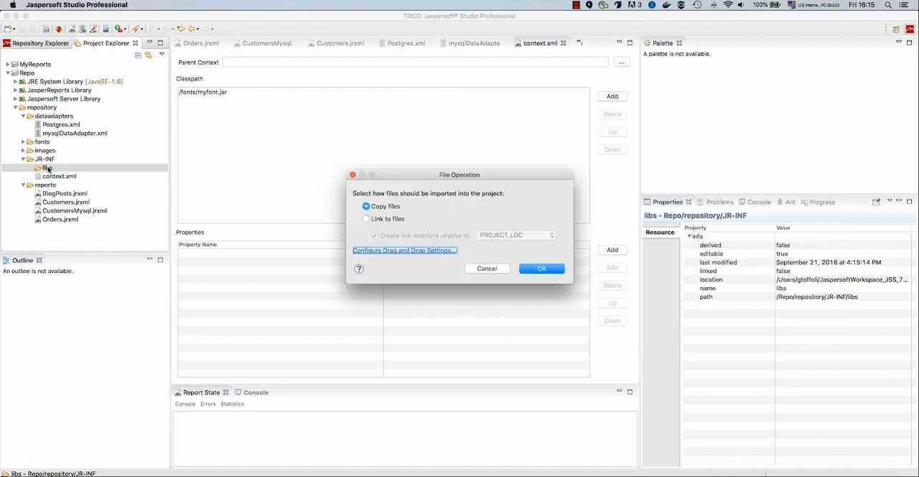
left_click(541, 269)
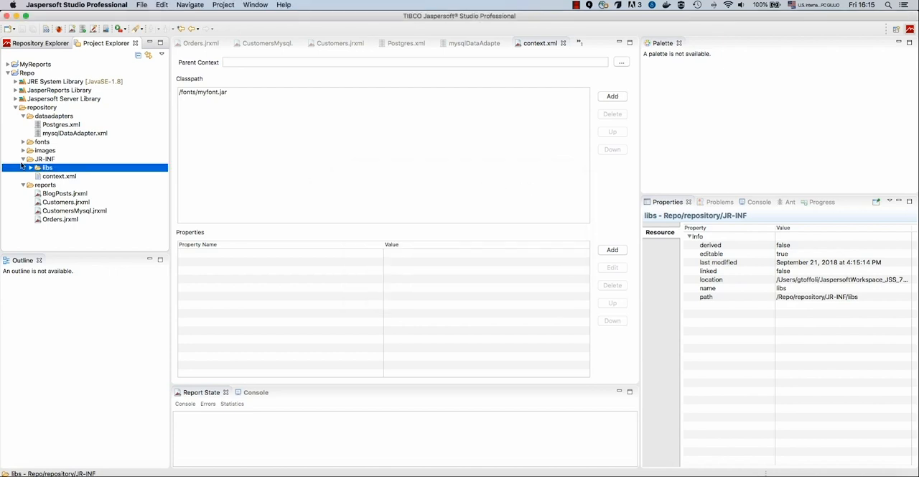
left_click(31, 168)
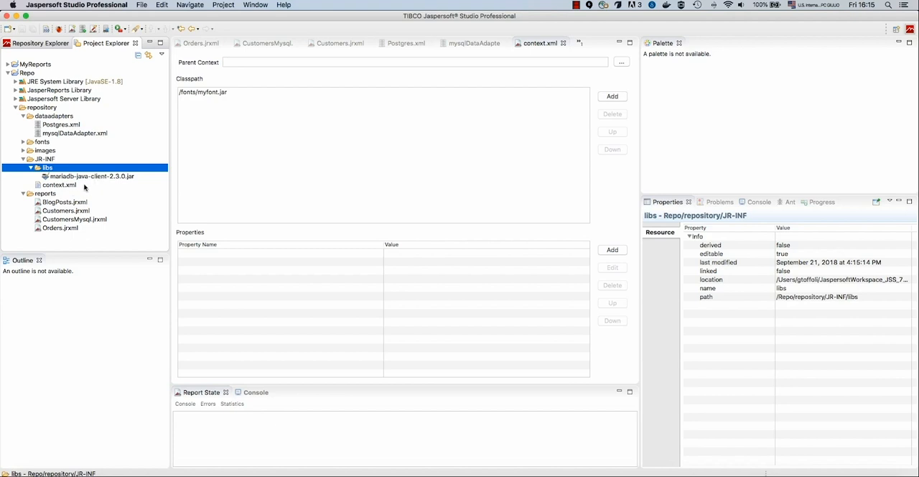
Add libs/mariadb-java-client-2.3.0.jar to the context.xml classpath.
left_click(71, 185)
left_click(254, 182)
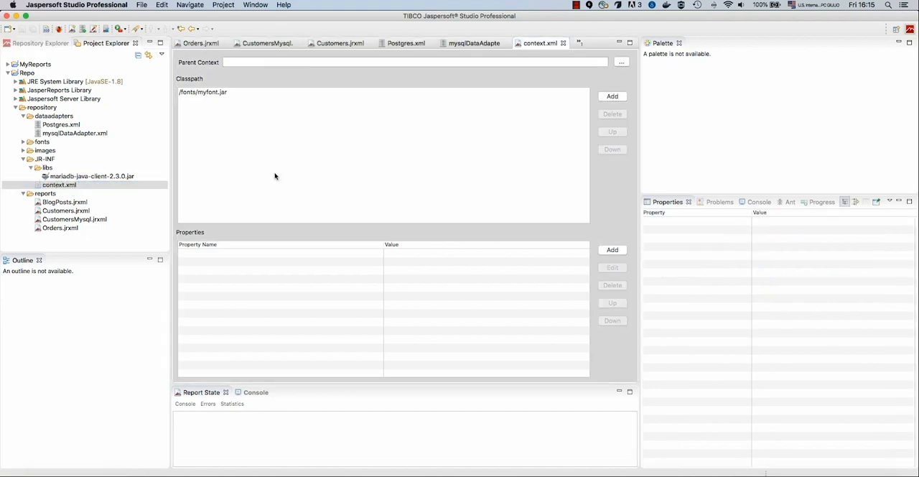
left_click(613, 96)
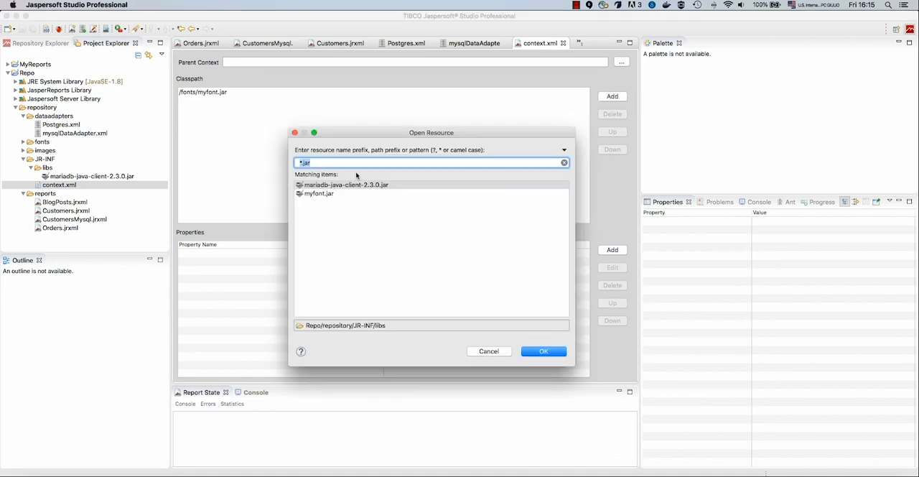
double_click(349, 186)
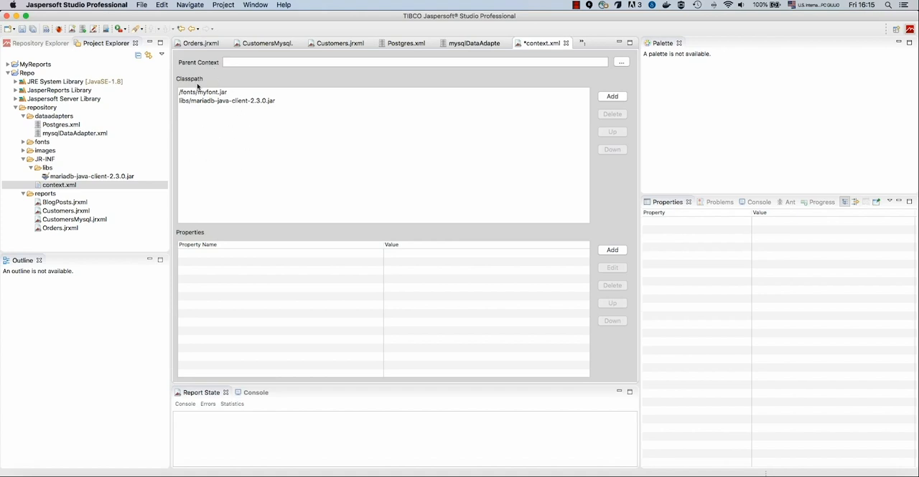
Glance at the MySQL data adapter, return to context.xml and save the classpath changes.
double_click(74, 134)
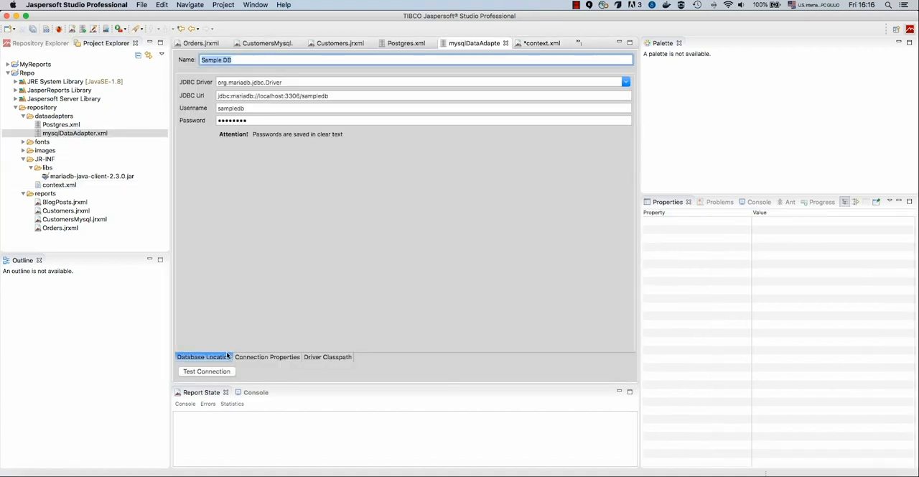
double_click(59, 185)
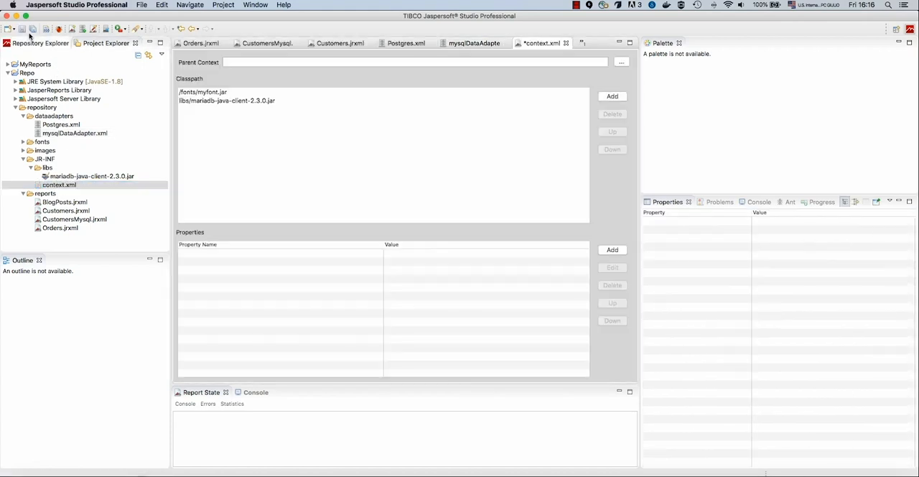
left_click(32, 28)
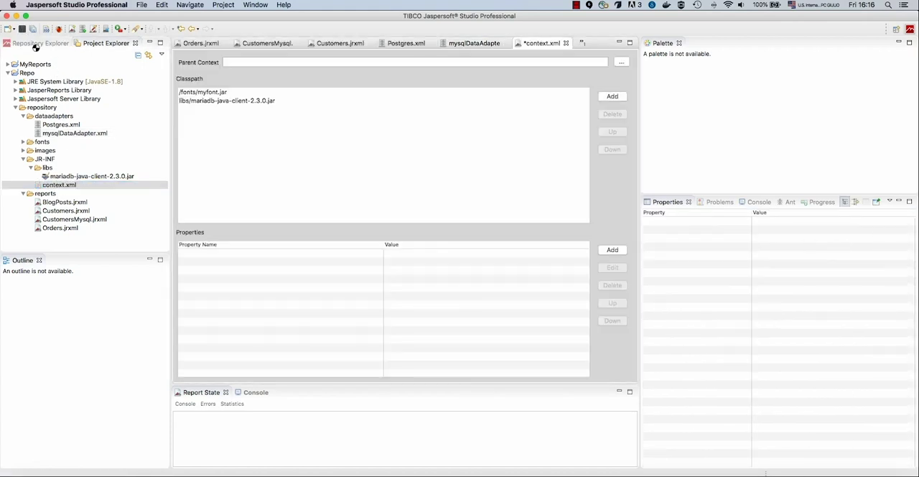
Test the Sample DB MySQL adapter connection successfully, then bring up CustomersMysql.jrxml.
double_click(71, 134)
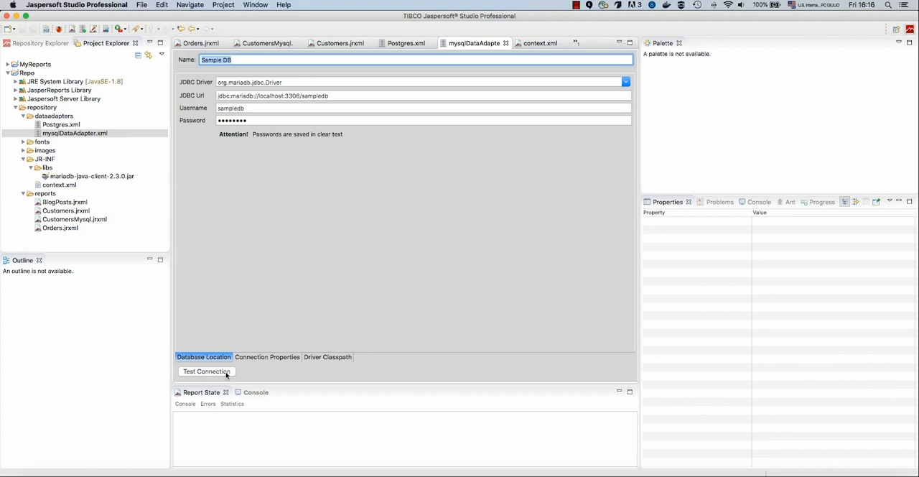
left_click(226, 373)
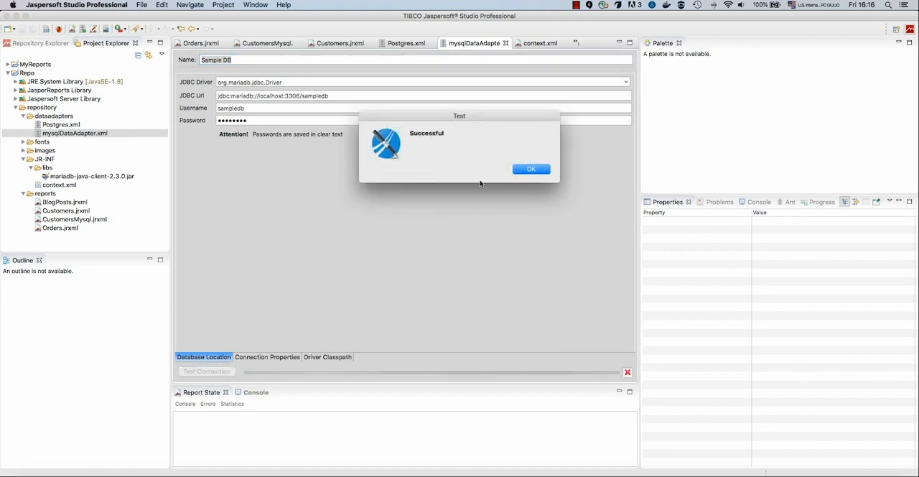
left_click(532, 170)
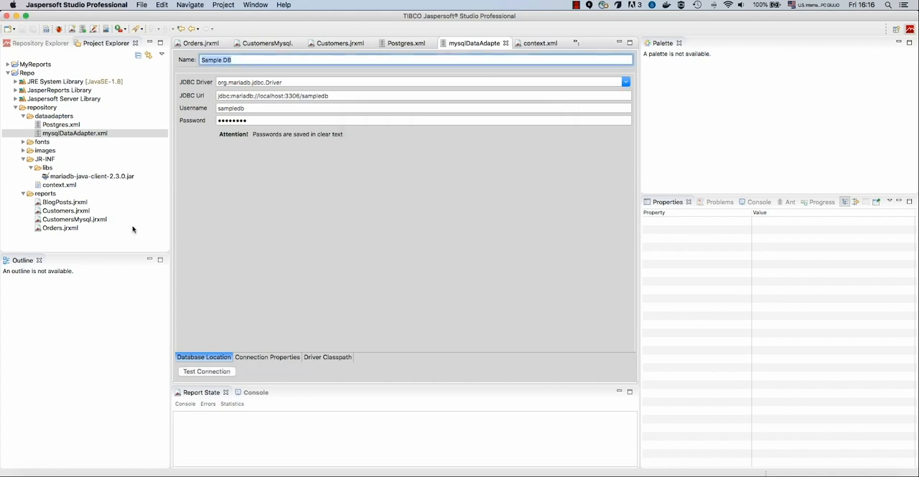
left_click(77, 220)
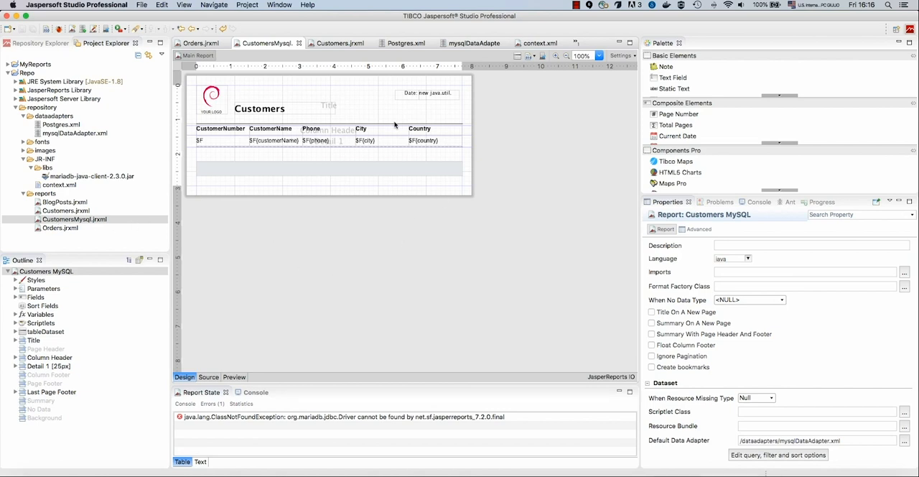
Preview the report filled with customer rows, page through to page 3, and return to Design.
left_click(235, 376)
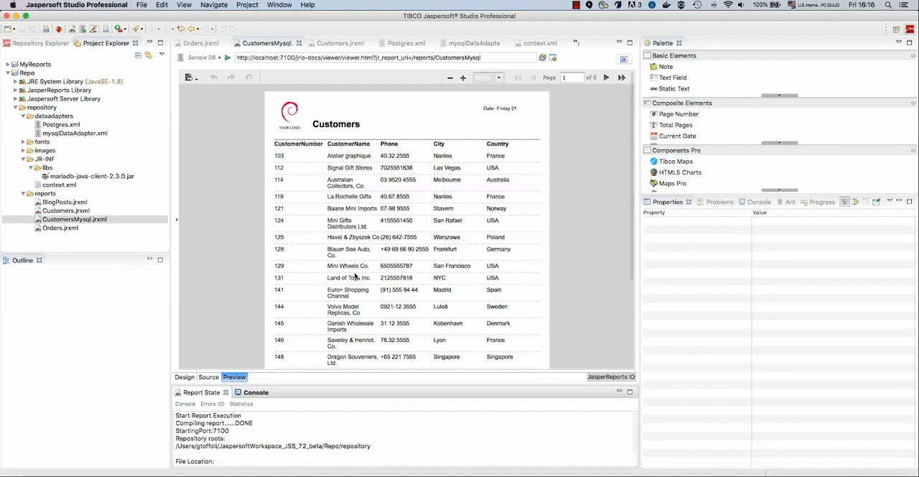
scroll(416, 187, "down", 5)
scroll(421, 202, "down", 3)
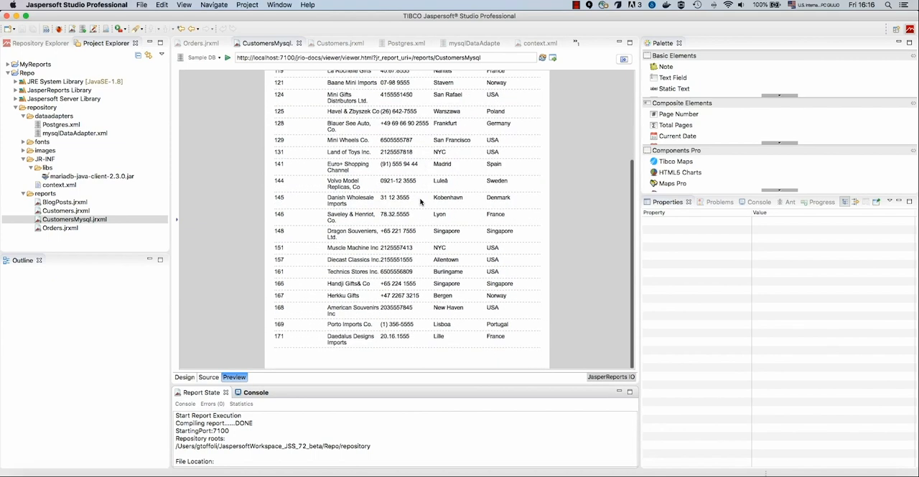
scroll(420, 201, "up", 5)
scroll(421, 202, "up", 3)
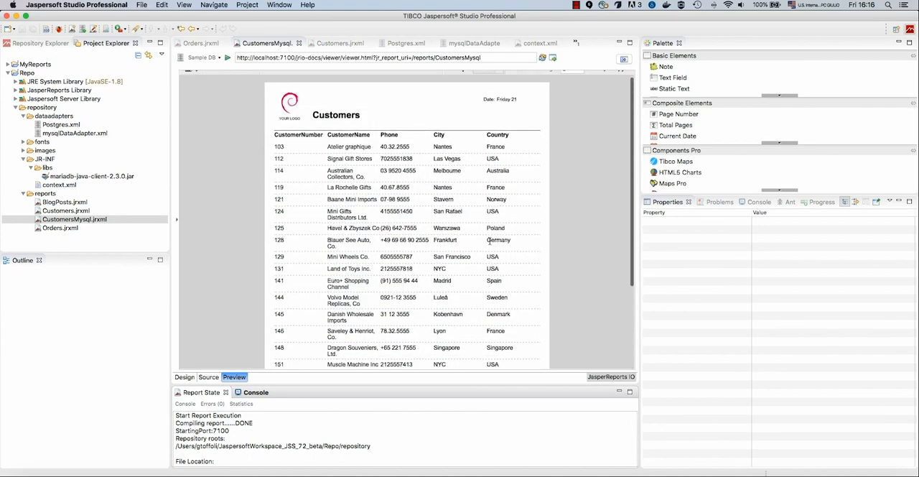
scroll(491, 242, "down", 5)
scroll(488, 191, "up", 5)
scroll(488, 190, "up", 2)
left_click(606, 77)
left_click(605, 77)
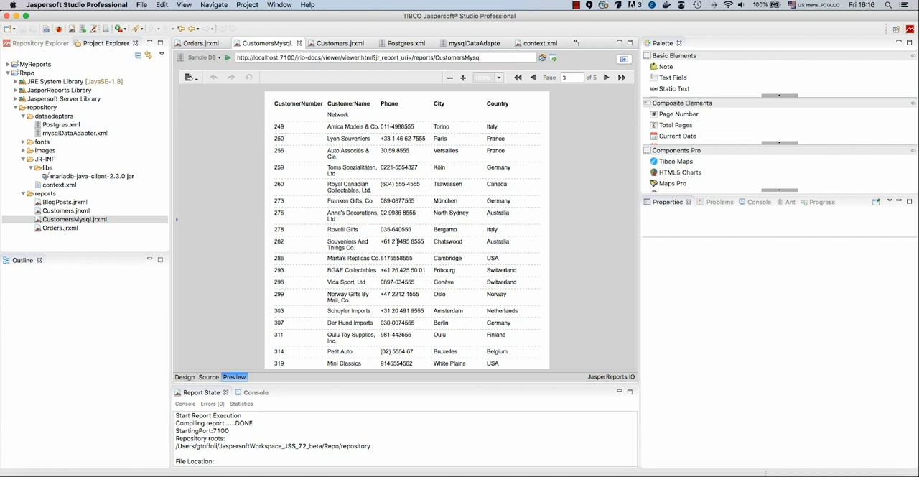
left_click(184, 376)
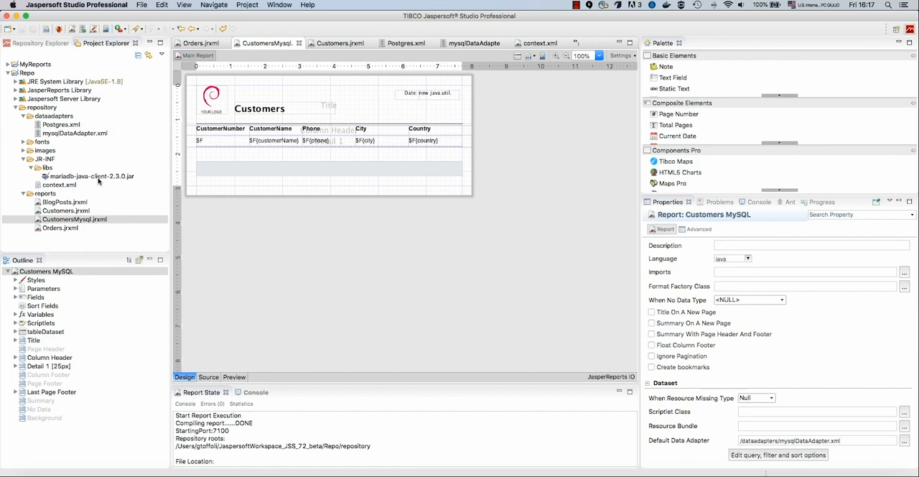
Open Customers.jrxml (Blog Posts), expand its Fields in the Outline, and select the dataadapters folder.
left_click(66, 211)
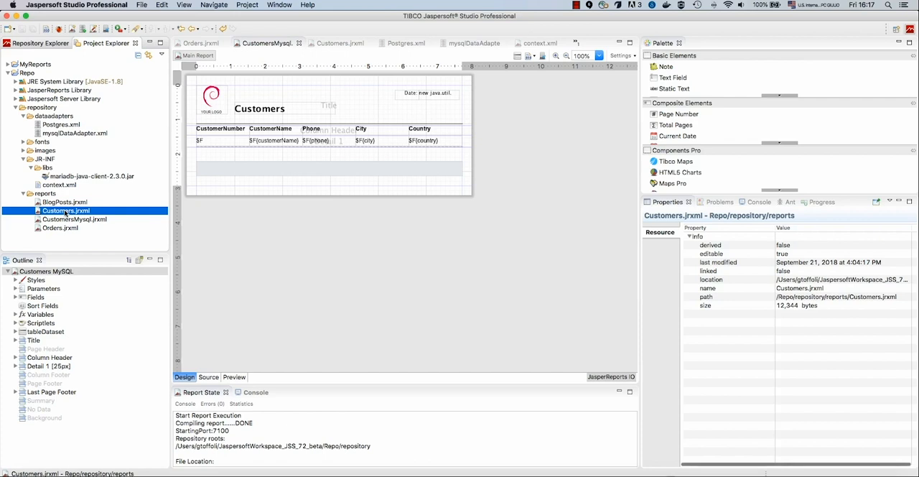
double_click(66, 210)
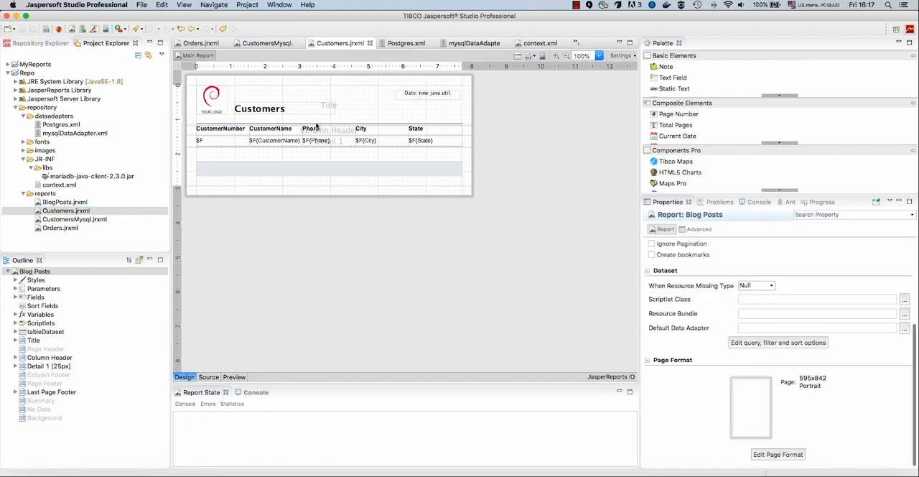
left_click(16, 298)
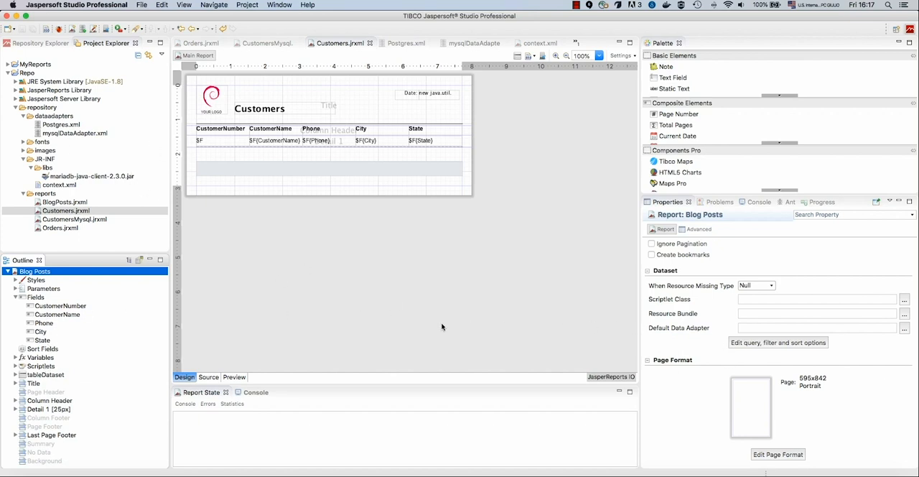
left_click(65, 117)
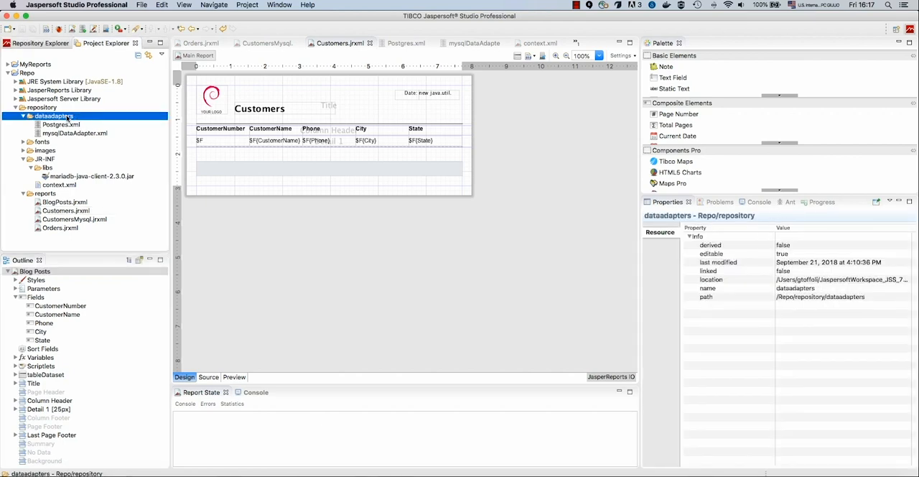
right_click(77, 117)
mouse_move(108, 120)
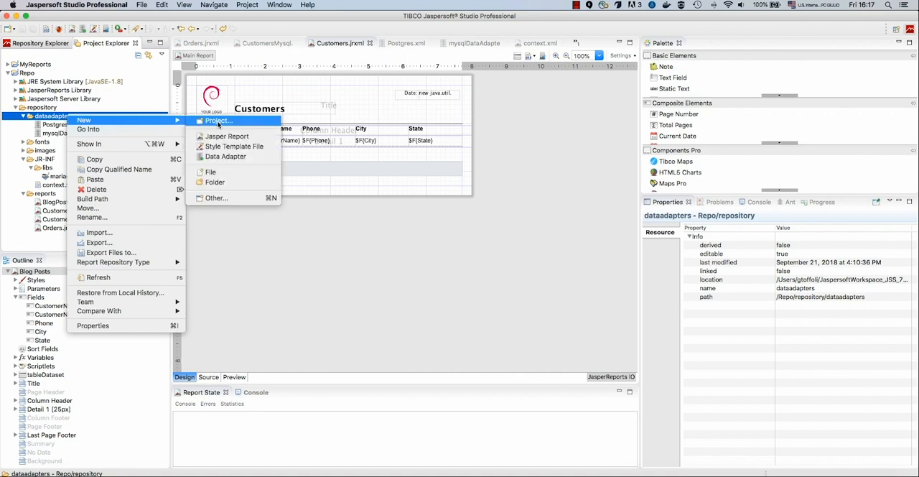
left_click(331, 199)
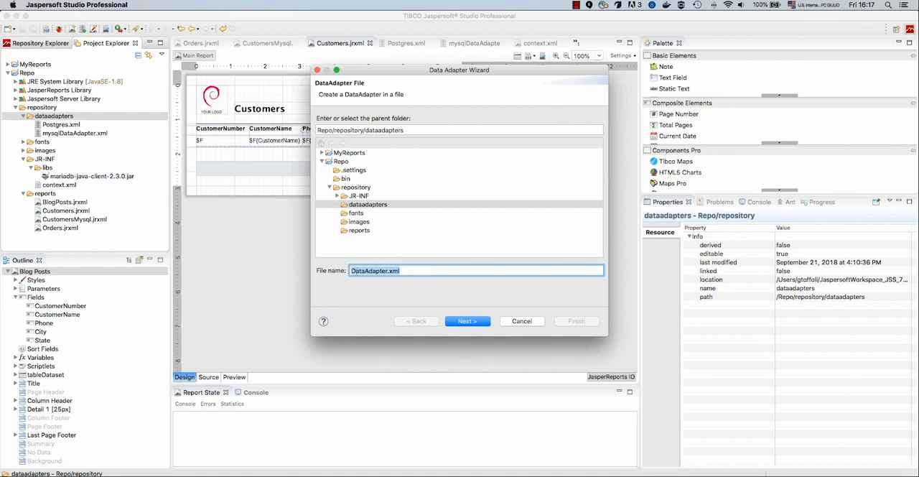
left_click(353, 270)
type("cd")
key("BackSpace")
type("sv")
left_click(467, 321)
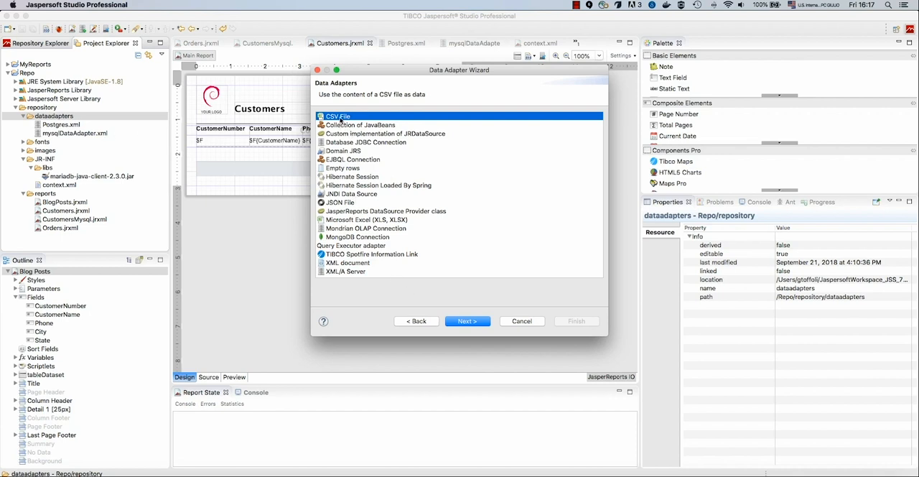
left_click(517, 321)
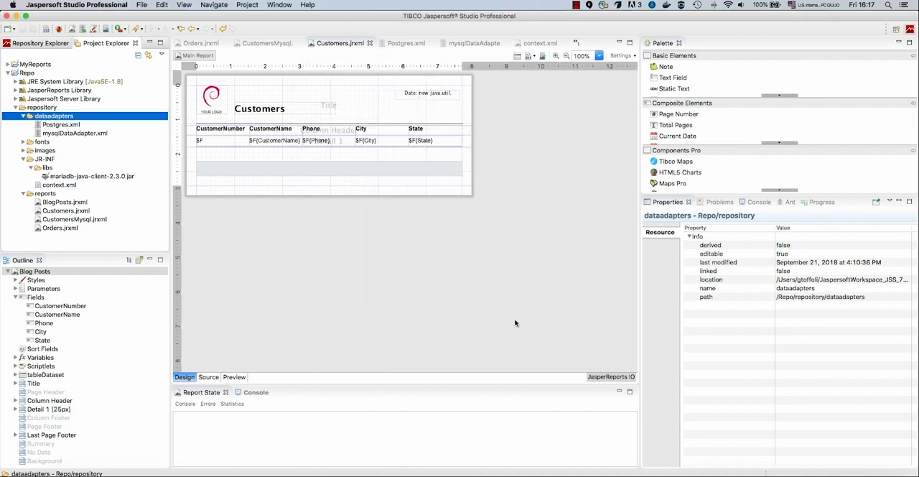
Create a folder named data under dataadapters, then switch to another application.
right_click(60, 119)
mouse_move(115, 120)
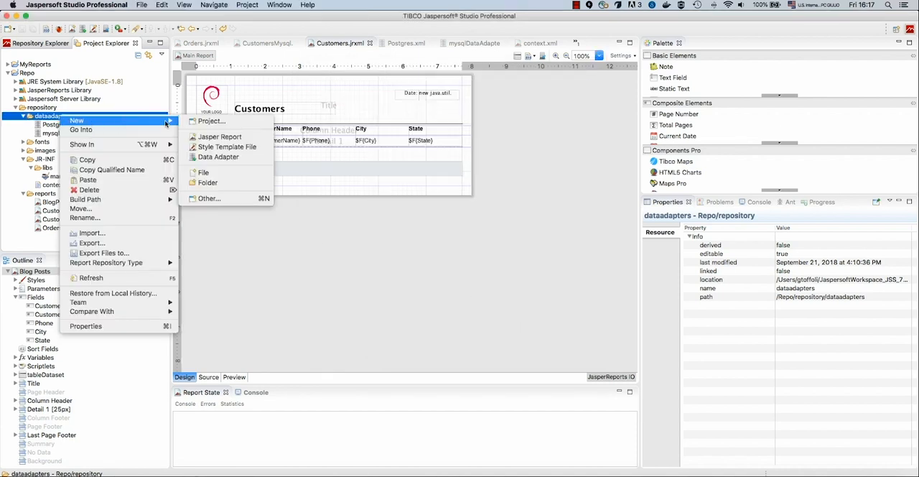
left_click(373, 260)
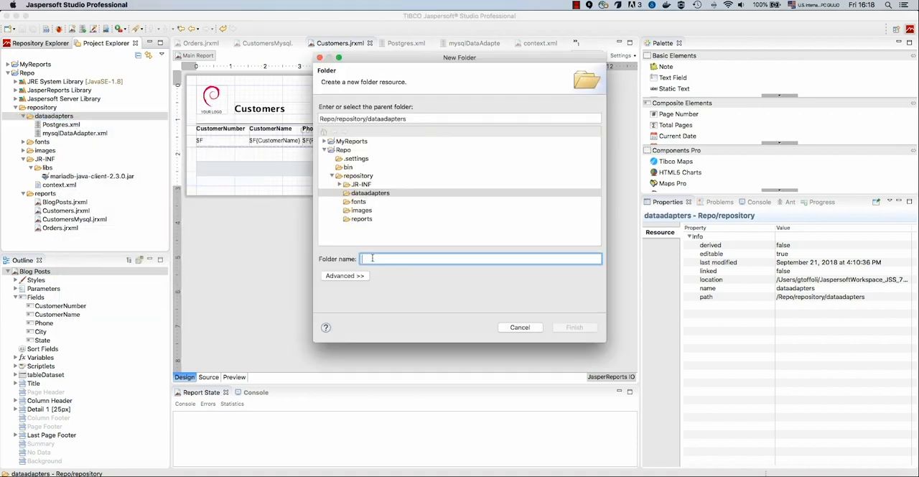
type("data")
key("Return")
key("super+Tab")
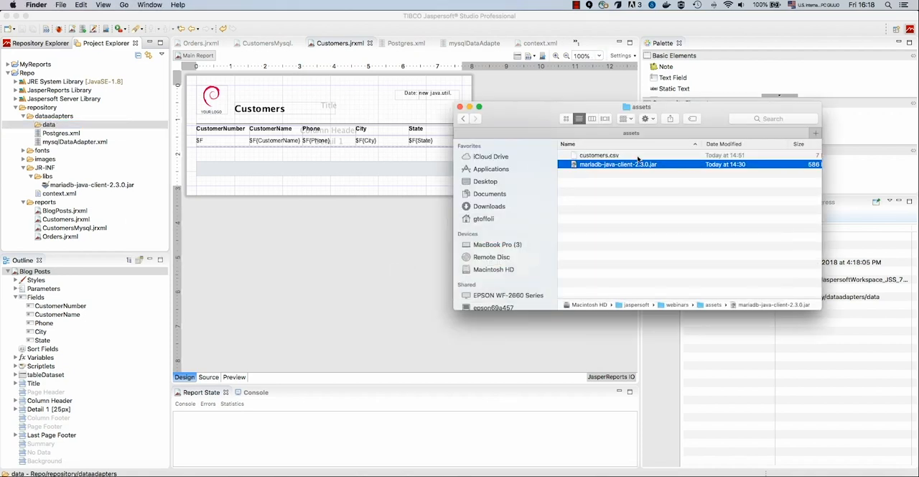
Copy customers.csv from the Finder assets folder into the project's dataadapters/data folder.
left_click(616, 156)
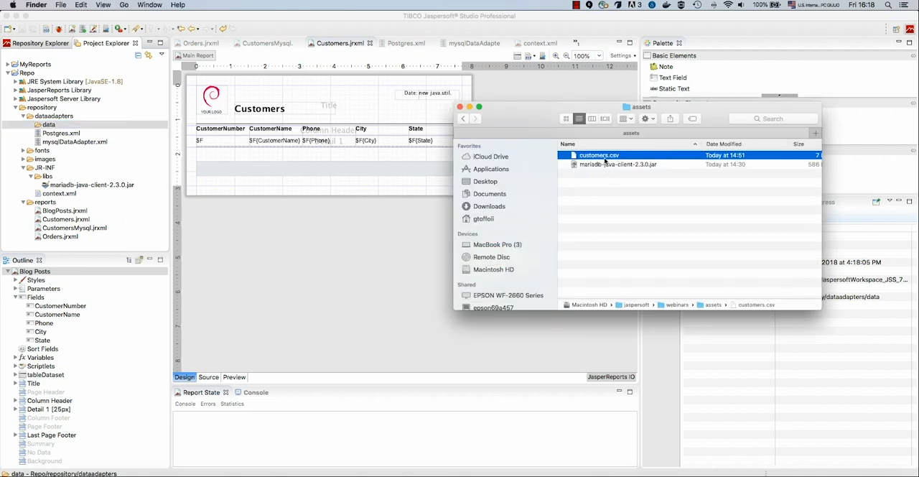
left_click_drag(603, 156, 48, 126)
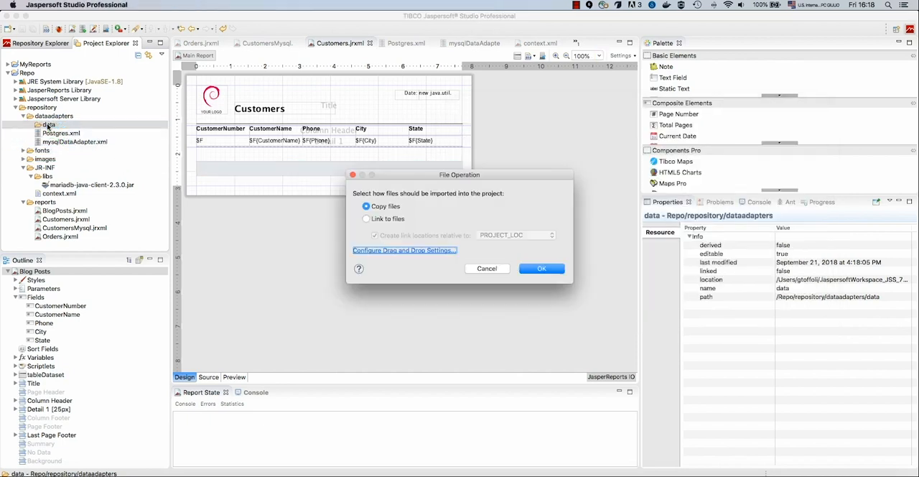
left_click(541, 268)
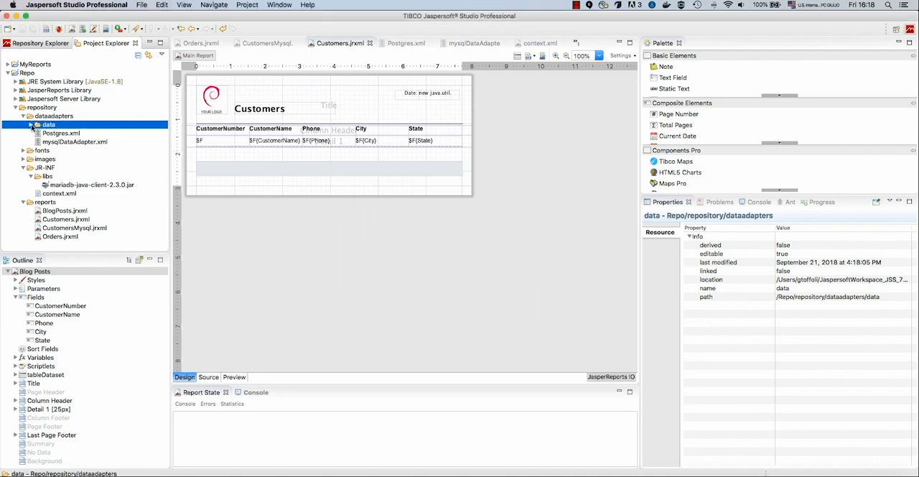
left_click(33, 126)
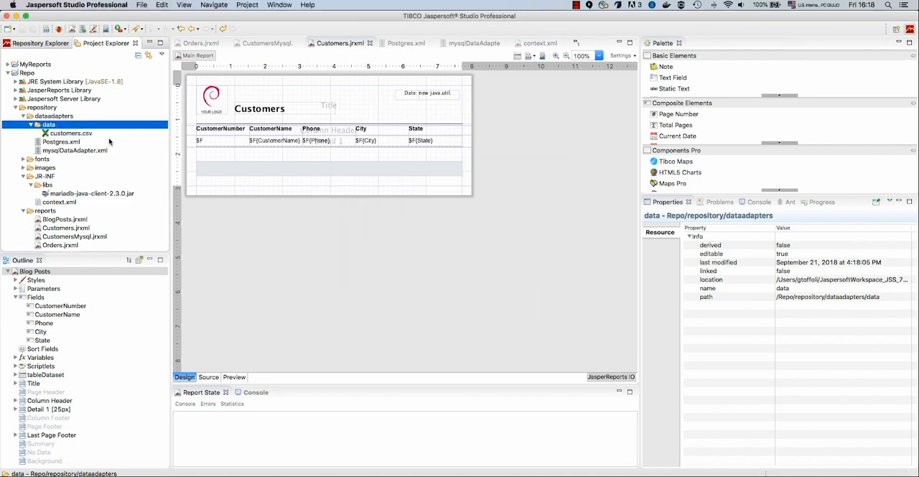
Start a new data adapter file in the dataadapters folder and reach the adapter type list.
right_click(54, 116)
mouse_move(67, 120)
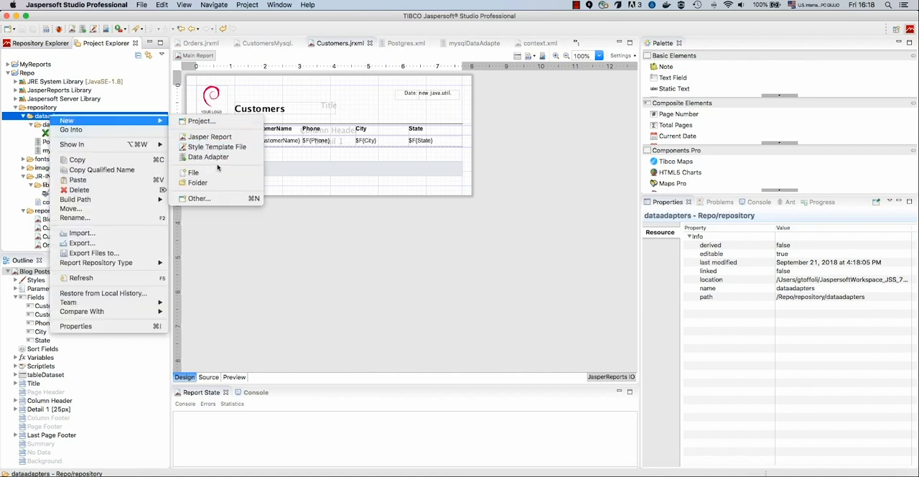
left_click(207, 156)
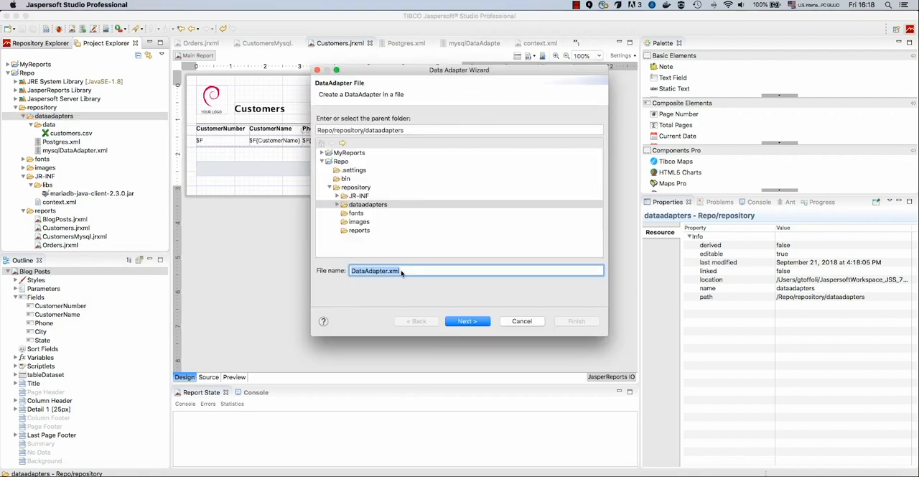
left_click(351, 271)
type("mysql")
left_click(467, 321)
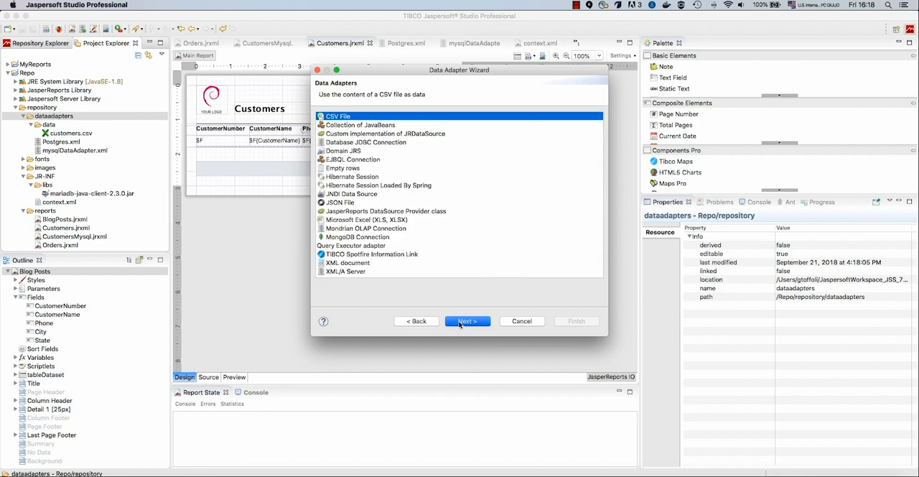
Create a CSV Data Adapter reading repository/dataadapters/data/customers.csv and finish it as csvDataAdapter.xml.
key("Return")
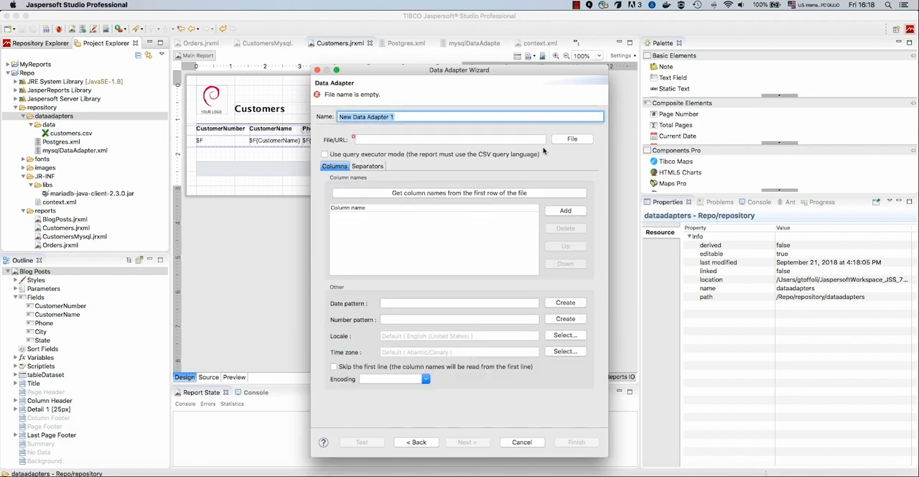
left_click(571, 138)
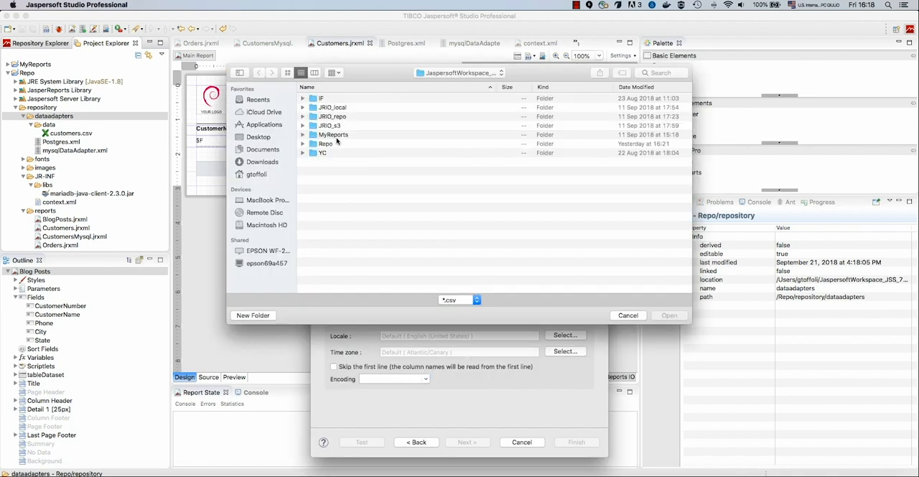
double_click(326, 143)
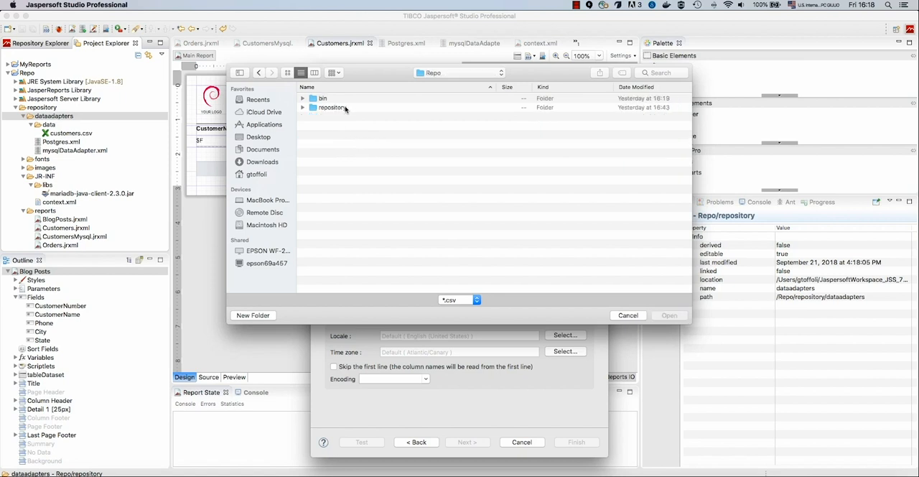
double_click(346, 109)
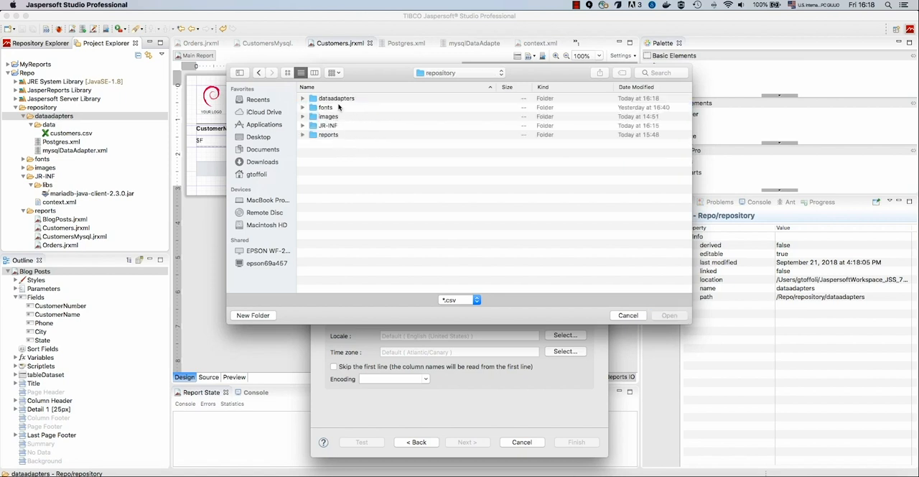
double_click(337, 98)
double_click(331, 98)
left_click(337, 99)
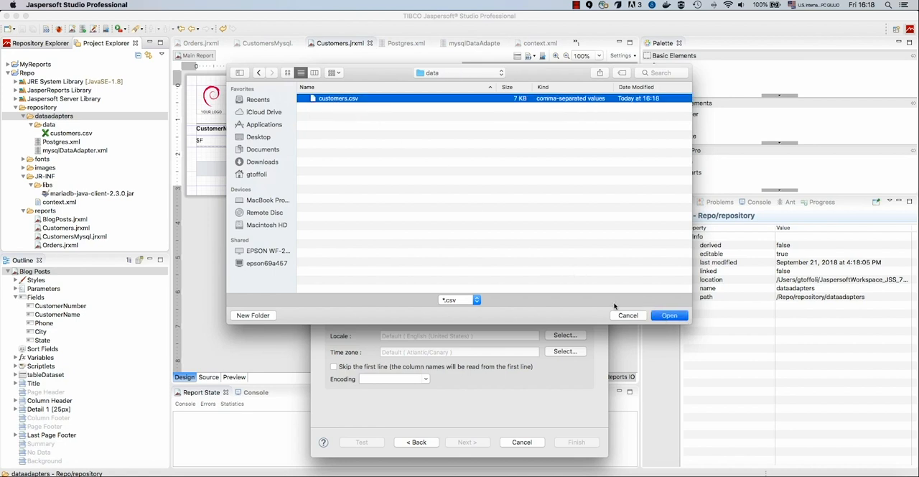
key("Return")
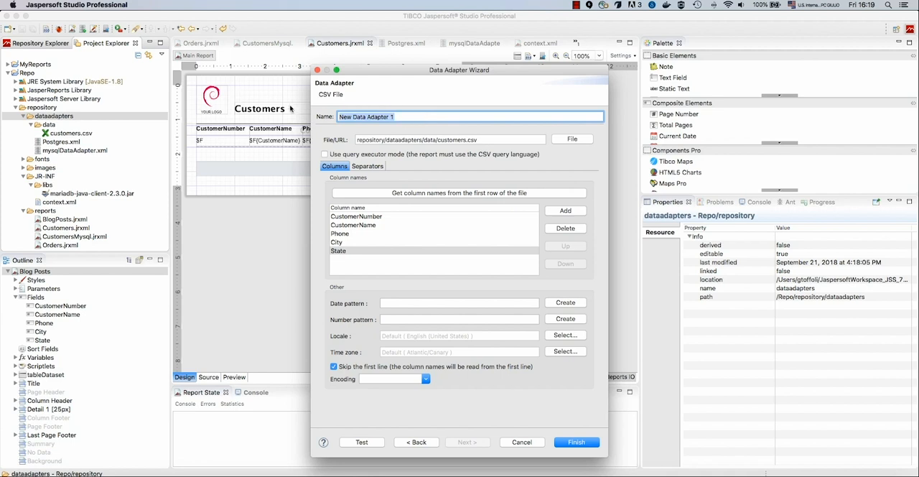
type("CS")
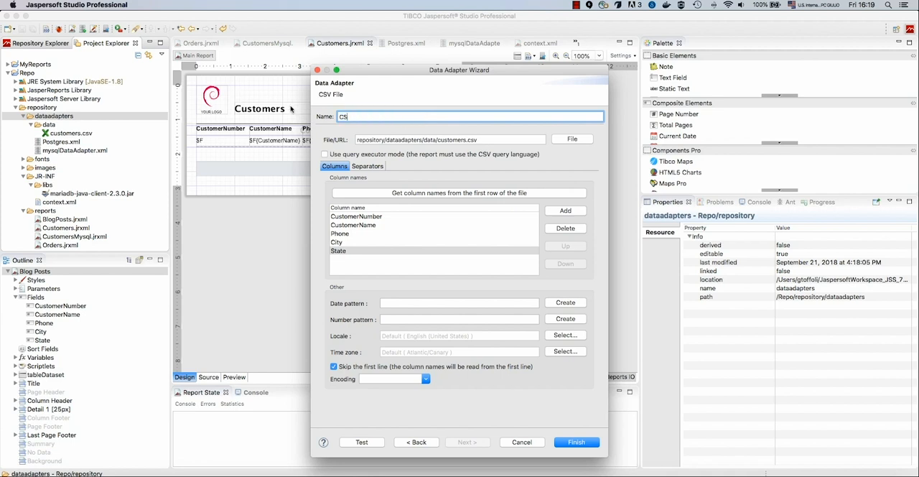
type("apter")
left_click(571, 443)
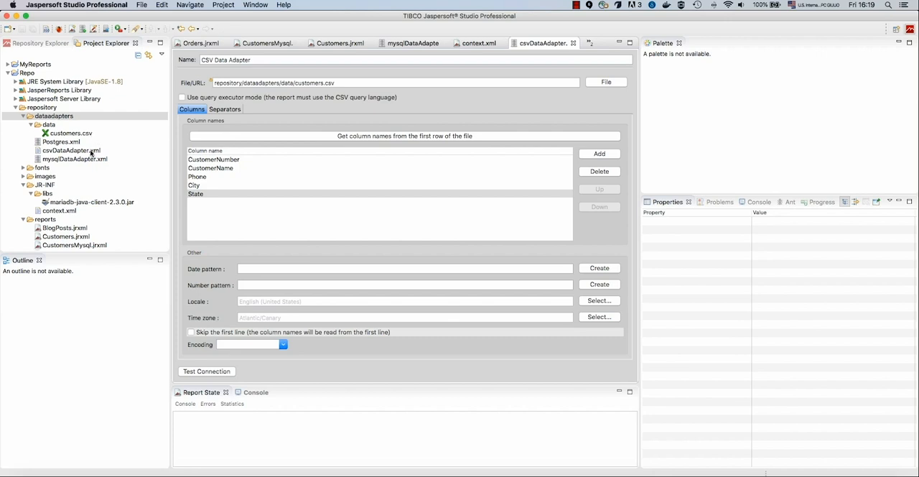
scroll(75, 215, "down", 1)
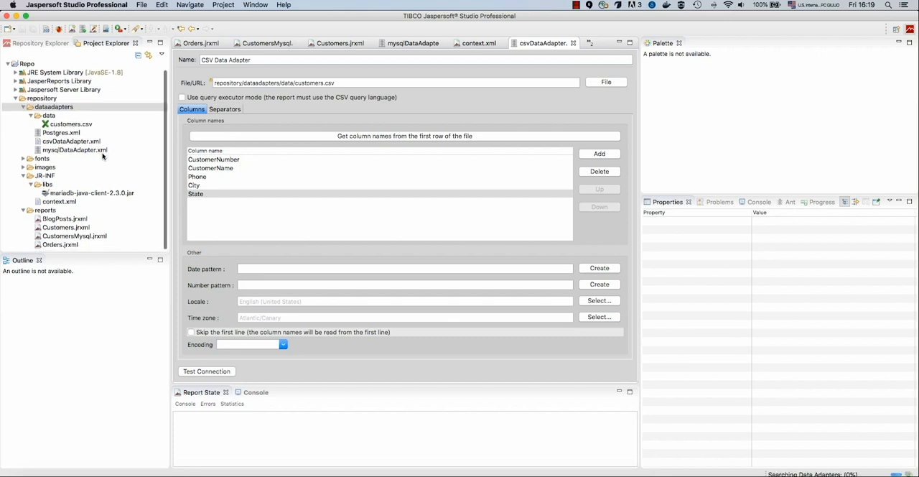
Open Customers.jrxml and select the report root to show its properties.
left_click(76, 228)
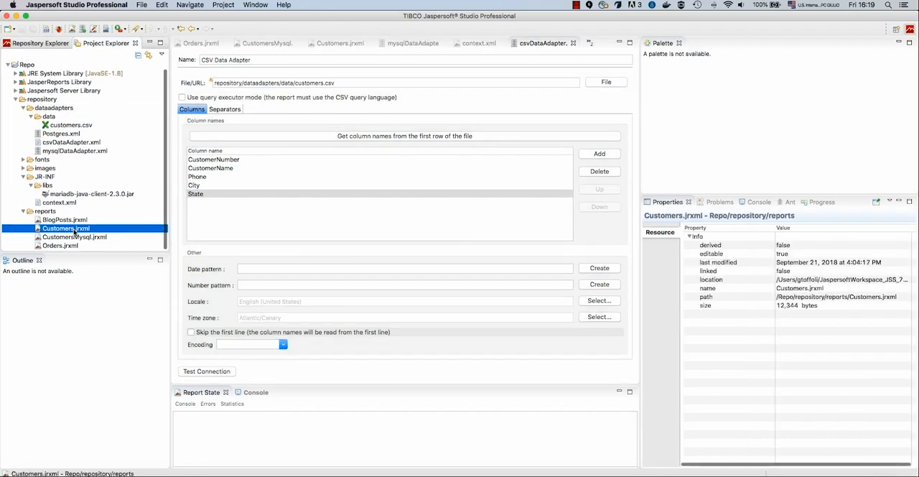
double_click(76, 228)
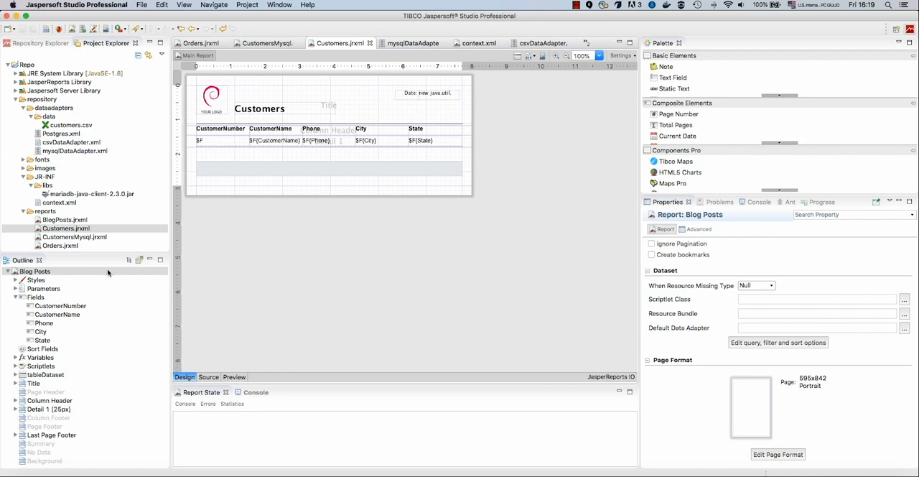
left_click(32, 272)
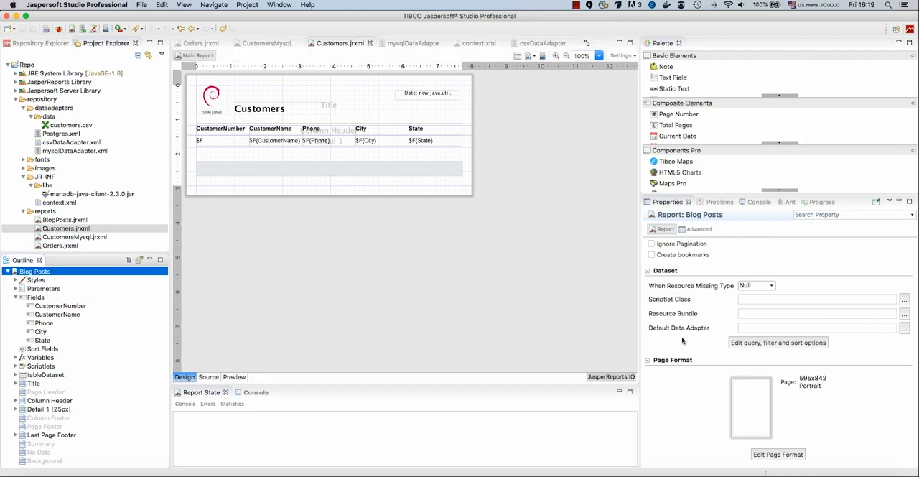
scroll(683, 338, "up", 5)
scroll(683, 337, "down", 4)
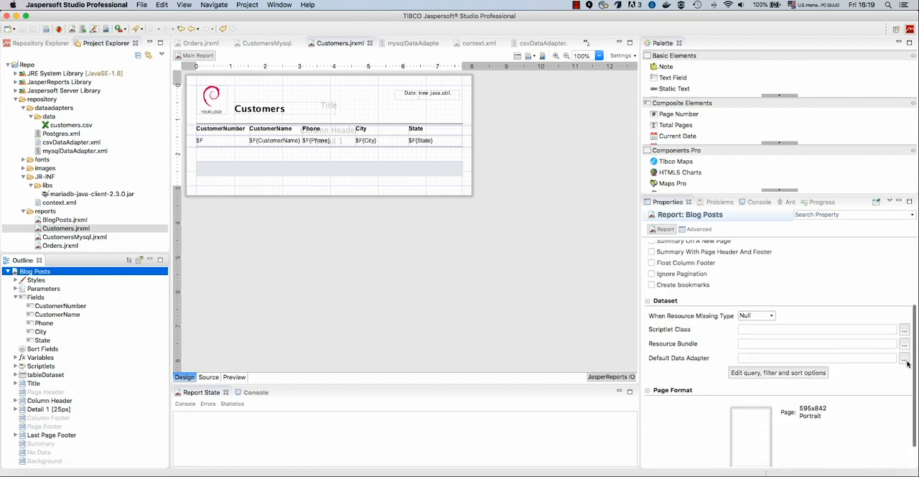
scroll(784, 332, "up", 5)
Change the report's name from Blog Posts to Customer.
left_click(754, 250)
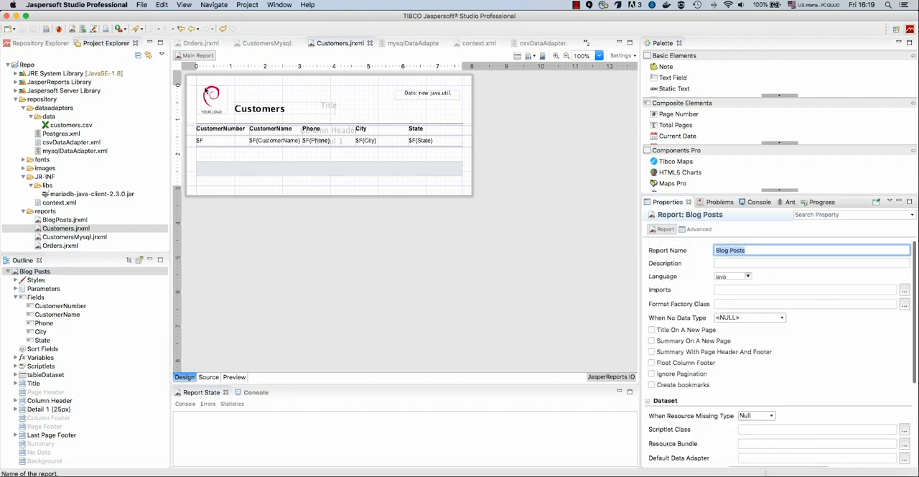
type("Custoer")
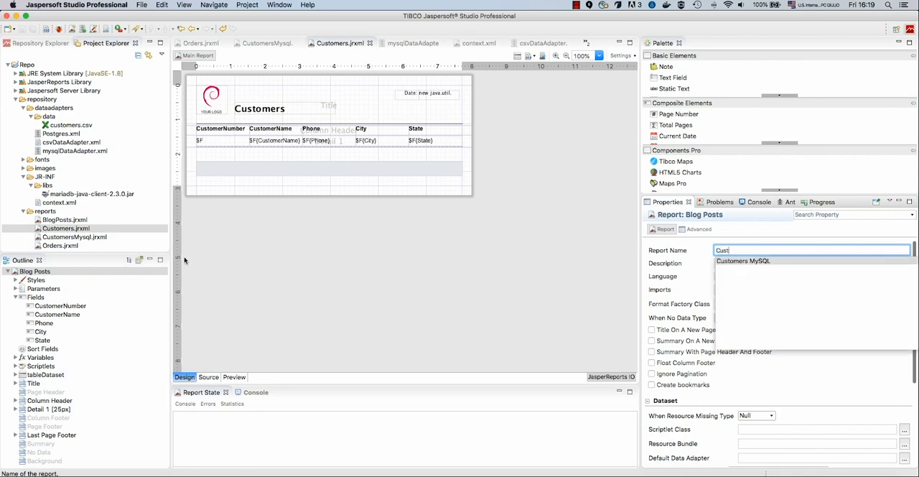
key("BackSpace")
key("BackSpace")
key("Return")
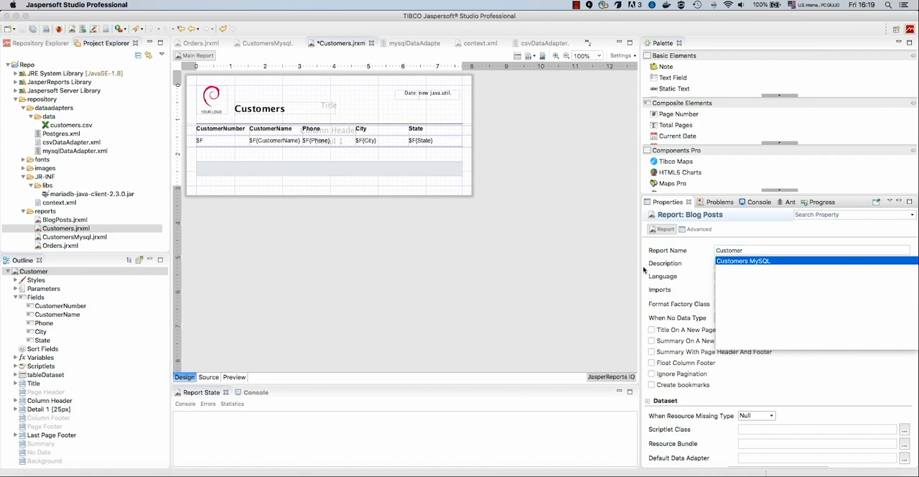
left_click(498, 261)
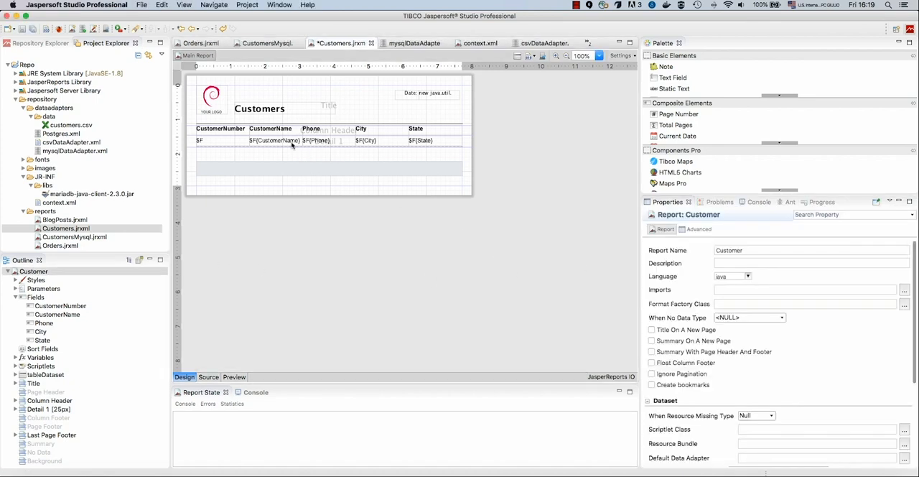
scroll(818, 413, "down", 5)
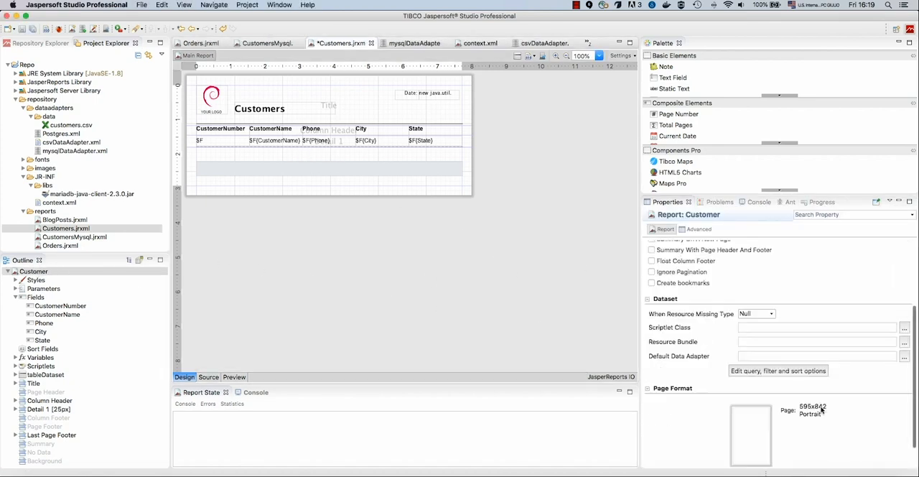
scroll(819, 380, "down", 3)
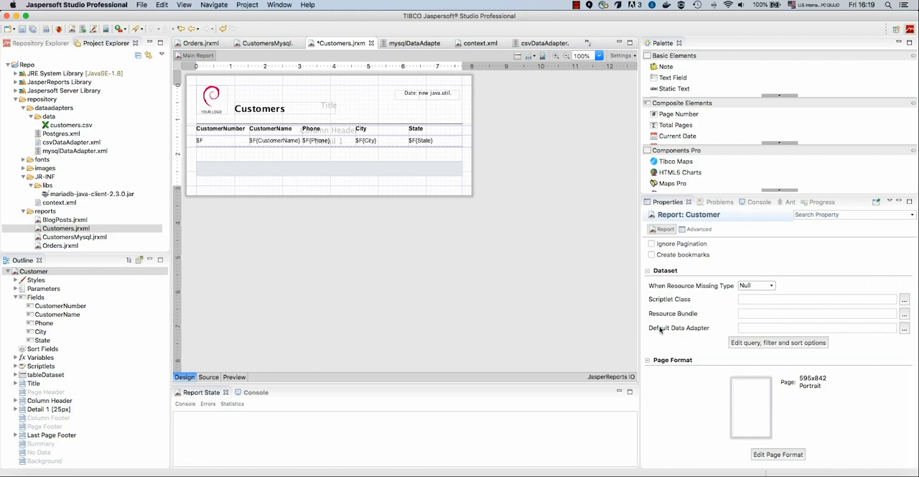
Set /dataadapters/csvDataAdapter.xml as the Customers report's default data adapter and save the report.
left_click(905, 328)
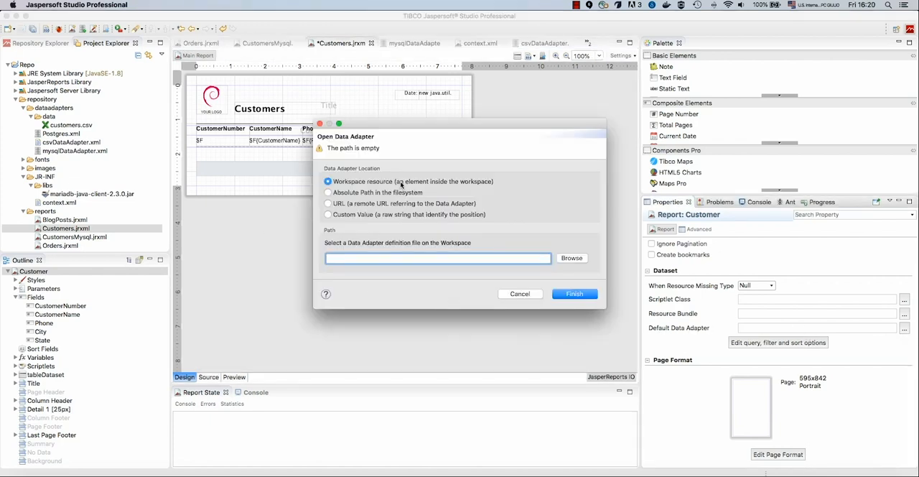
left_click(572, 258)
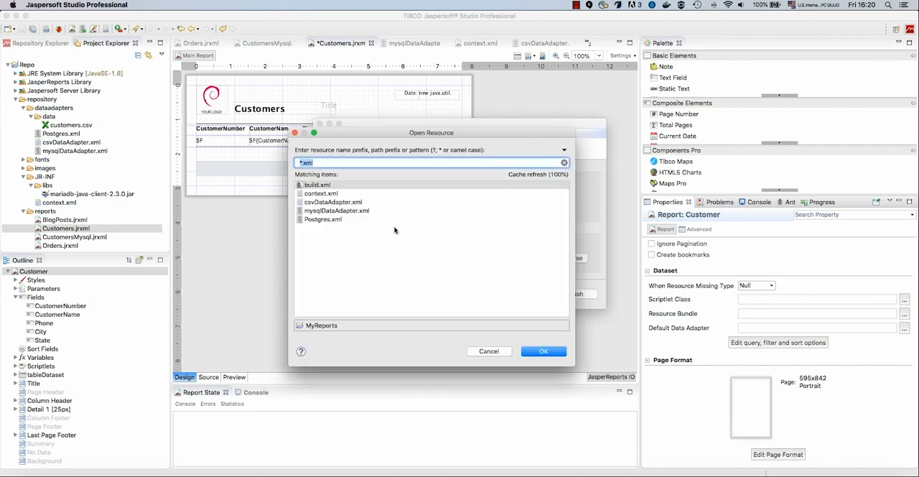
left_click(339, 202)
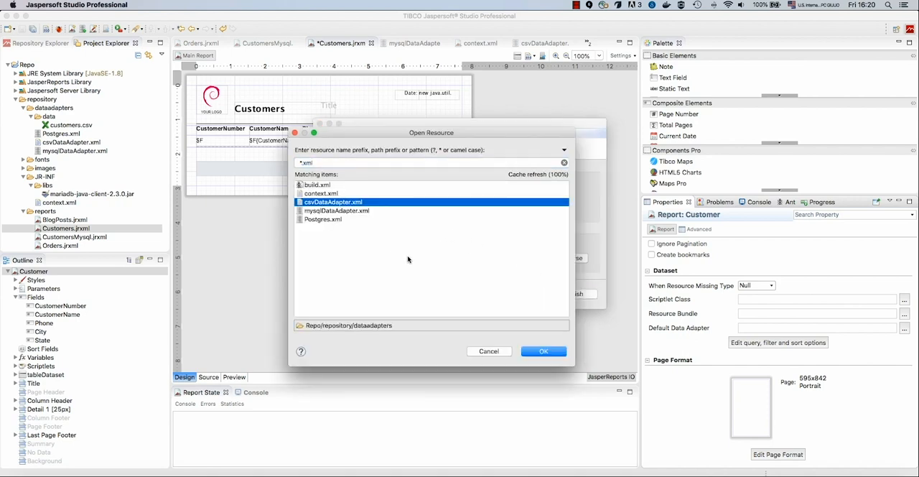
left_click(544, 351)
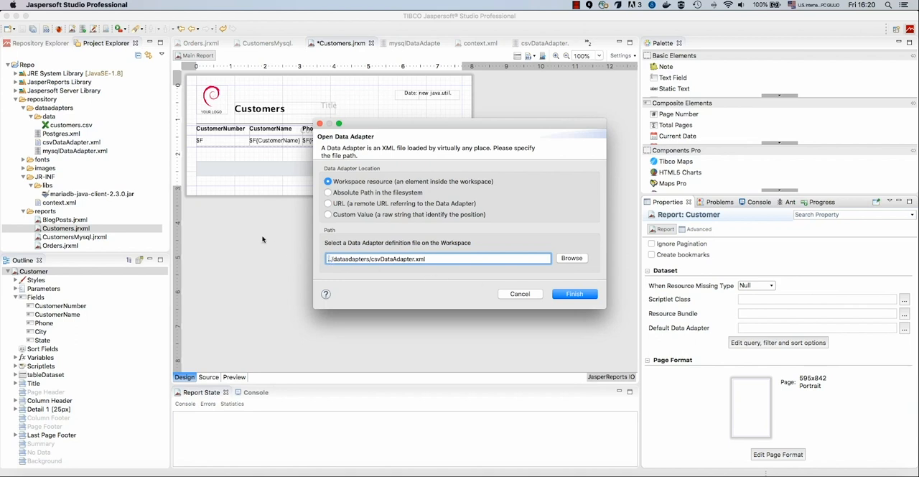
key("Delete")
key("Delete")
left_click(589, 296)
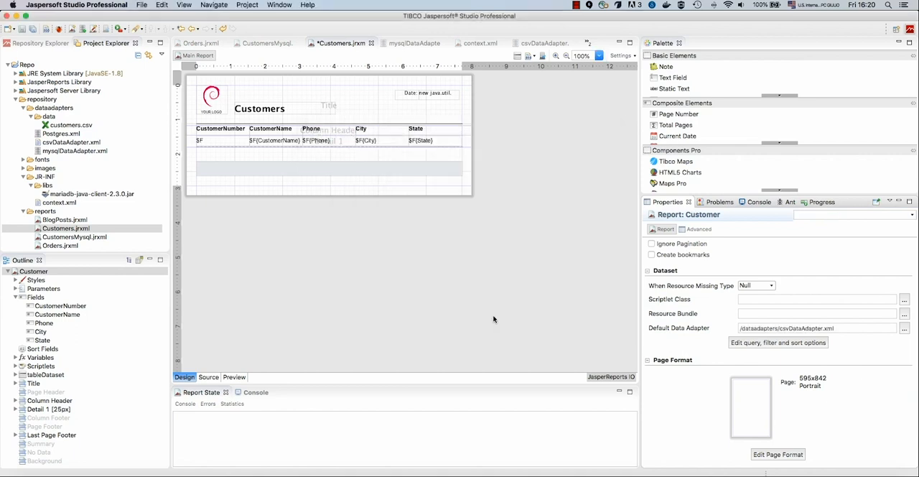
left_click(23, 30)
Preview the Customers report filled with CSV customer rows, then select csvDataAdapter.xml.
left_click(234, 376)
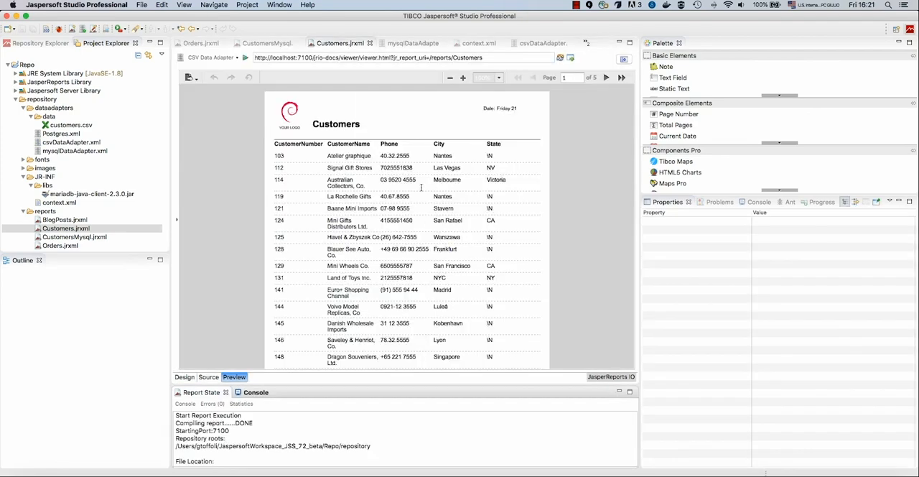
scroll(489, 303, "down", 5)
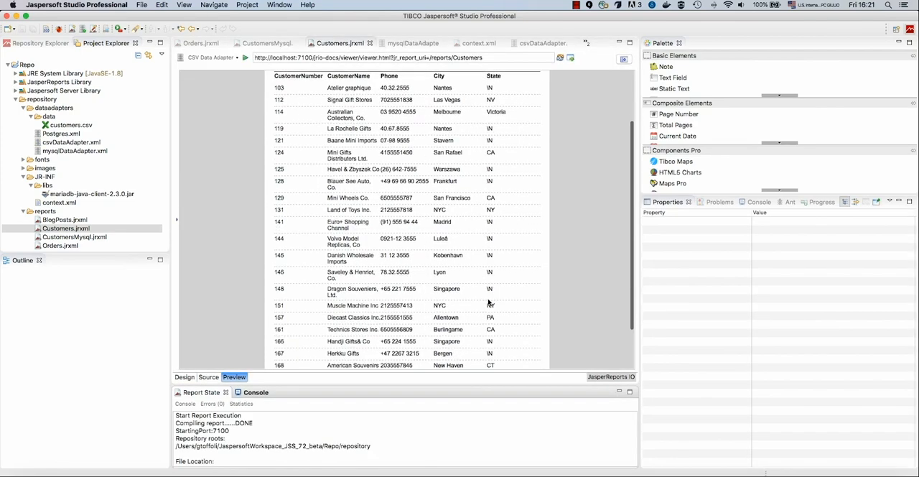
scroll(431, 251, "up", 5)
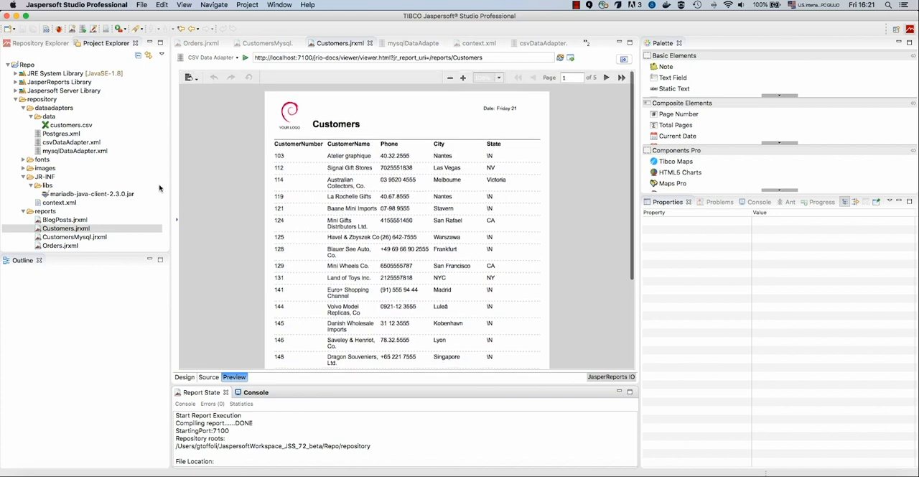
left_click(71, 141)
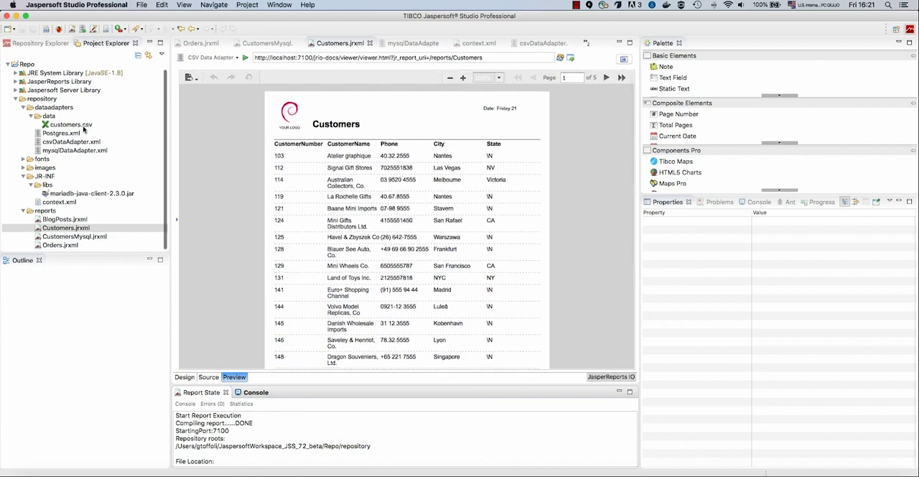
Open csvDataAdapter.xml and select its customers.csv file path.
double_click(81, 144)
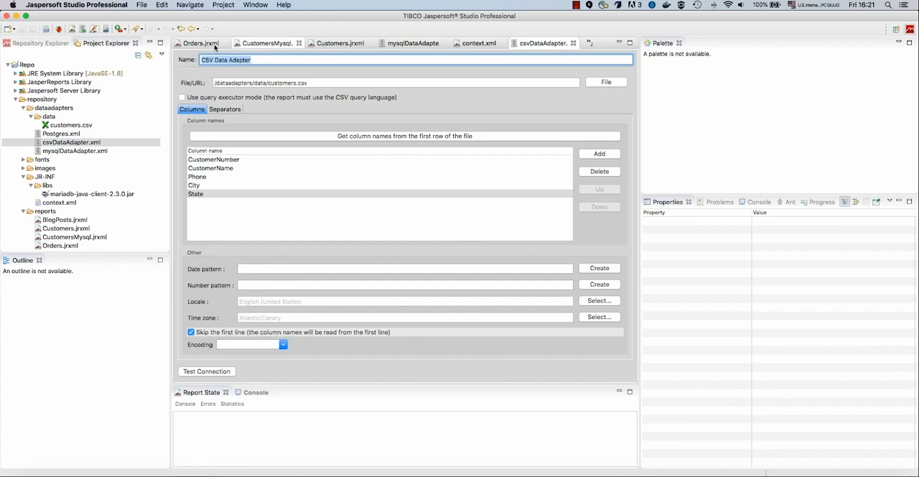
left_click_drag(316, 83, 271, 82)
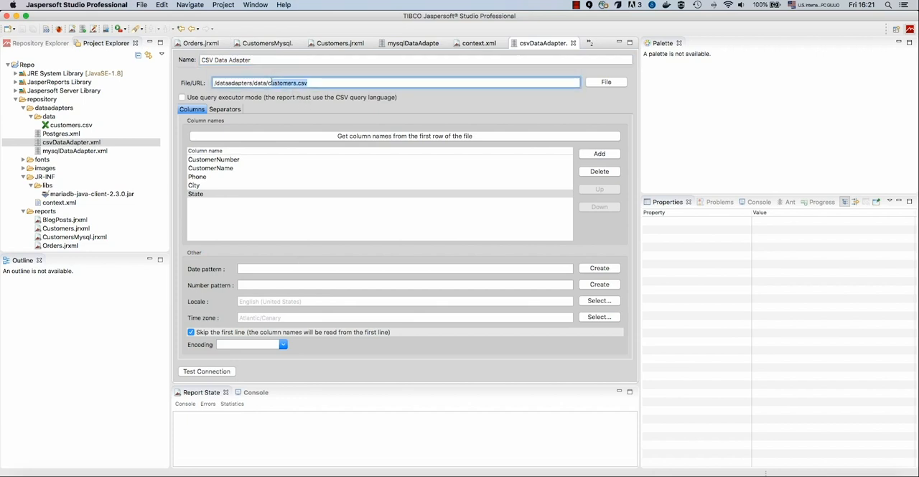
left_click(267, 82)
triple_click(326, 84)
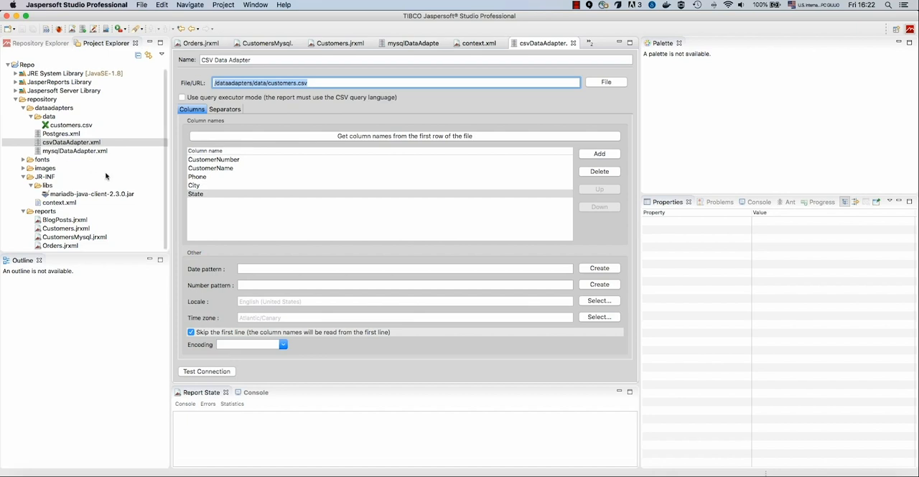
scroll(105, 175, "down", 2)
scroll(105, 175, "up", 2)
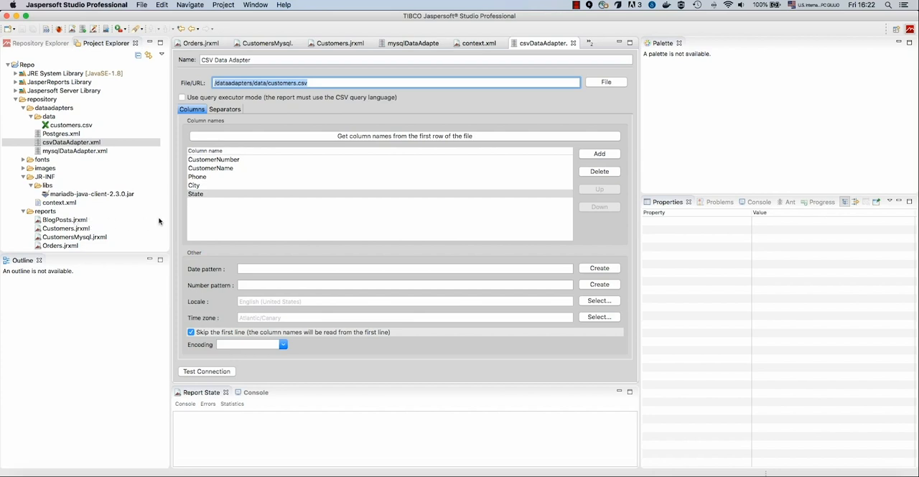
Switch from Jaspersoft Studio to the Chrome browser window.
key("super+Tab")
key("Tab")
key("Tab")
key("Tab")
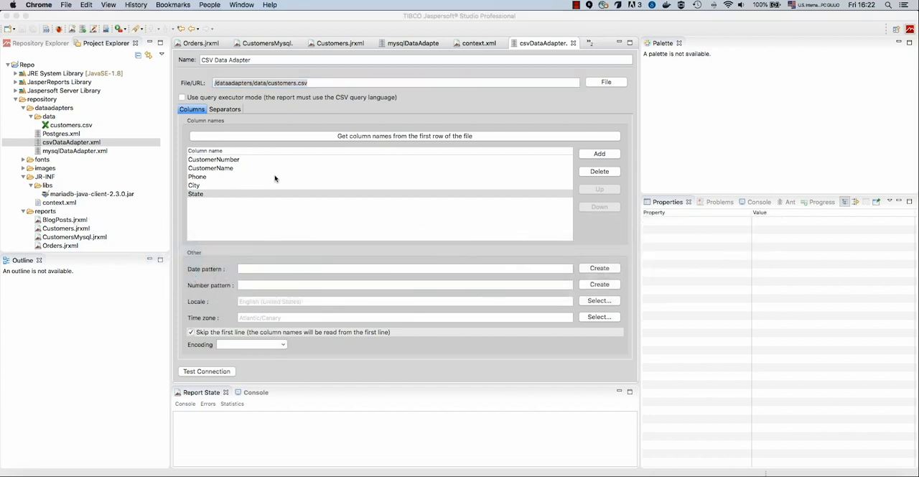
key("super+Tab")
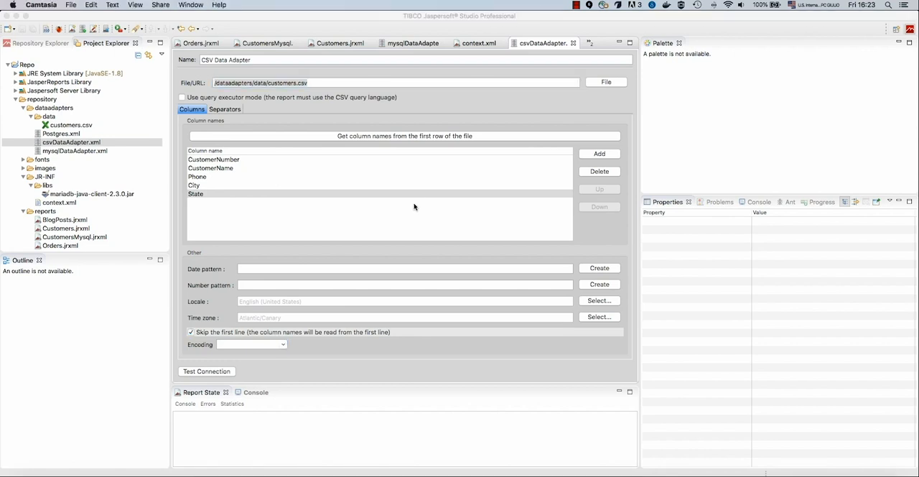
key("super+Tab")
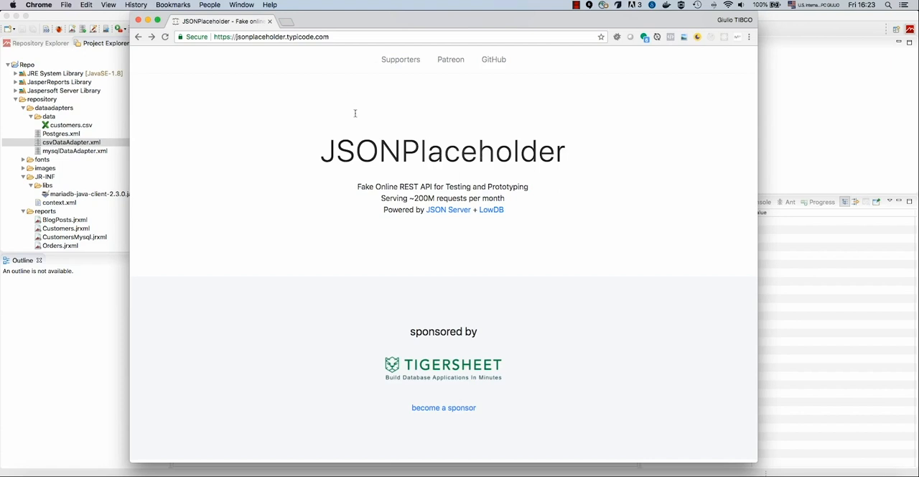
left_click_drag(323, 150, 585, 153)
Open the JSONPlaceholder /posts endpoint in Chrome and select its URL.
left_click(584, 170)
scroll(561, 186, "down", 1)
scroll(561, 186, "down", 4)
scroll(561, 186, "down", 4)
scroll(562, 186, "down", 4)
scroll(561, 186, "down", 4)
scroll(561, 186, "down", 4)
left_click(280, 89)
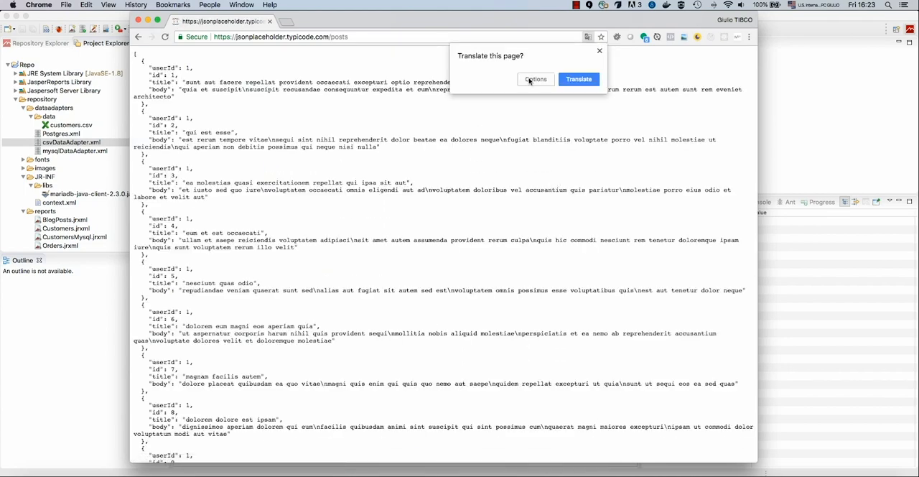
left_click(600, 51)
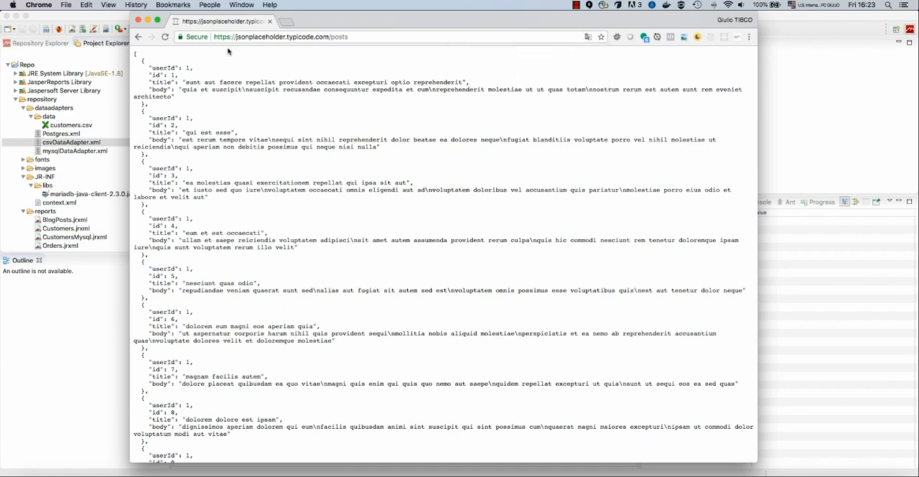
left_click(354, 37)
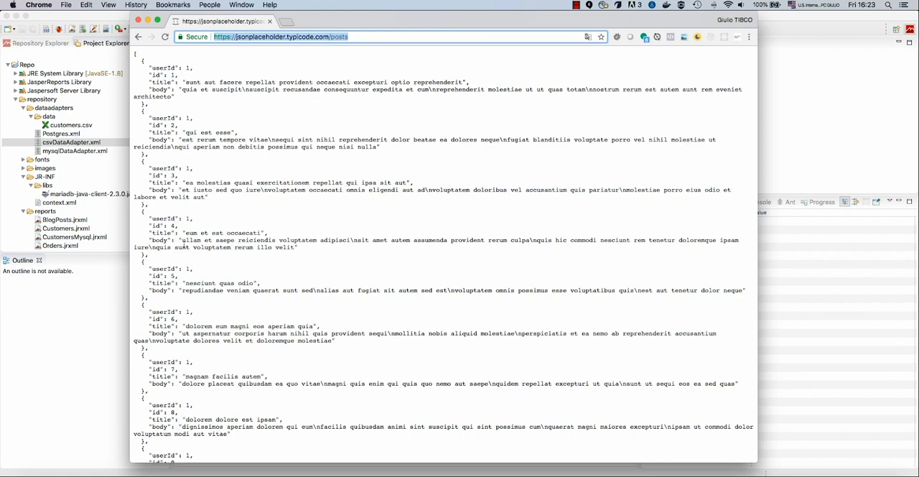
left_click(364, 36)
Back in Jaspersoft Studio, start a new data adapter file named jsonDataAdapter in dataadapters.
left_click(72, 19)
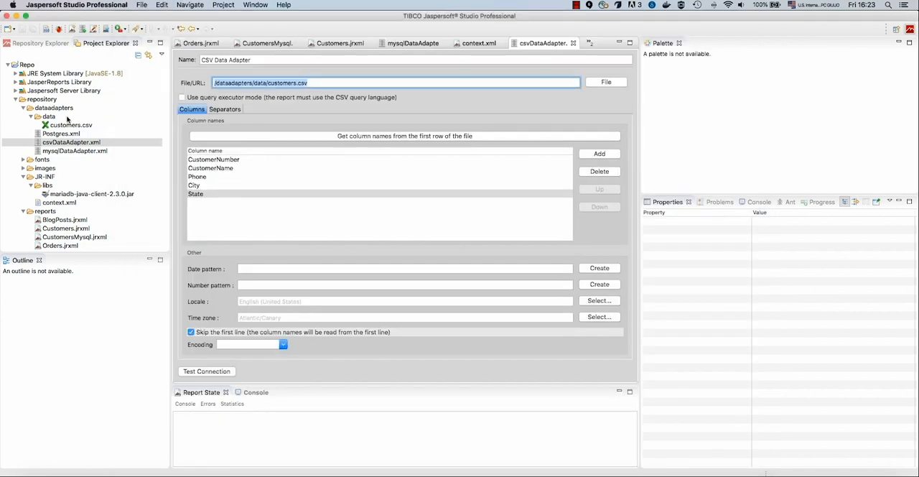
left_click(63, 108)
right_click(63, 108)
mouse_move(81, 113)
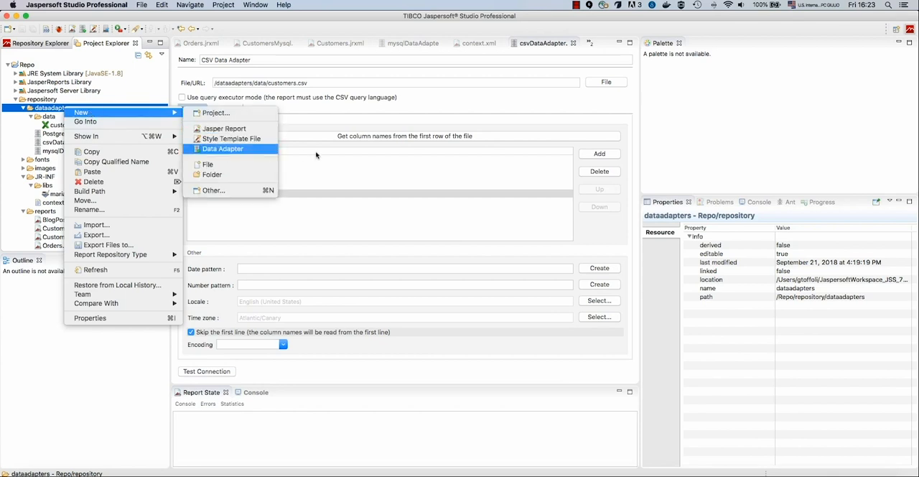
left_click(223, 148)
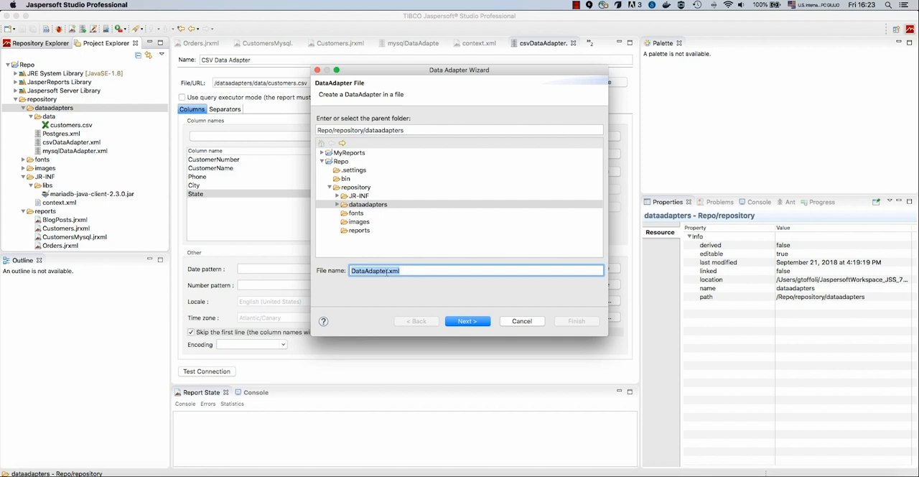
left_click(387, 271)
type("json")
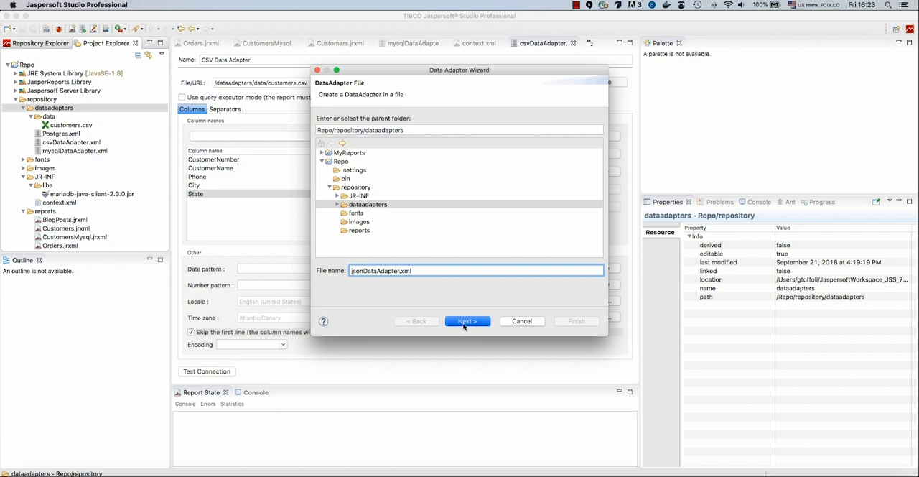
left_click(465, 321)
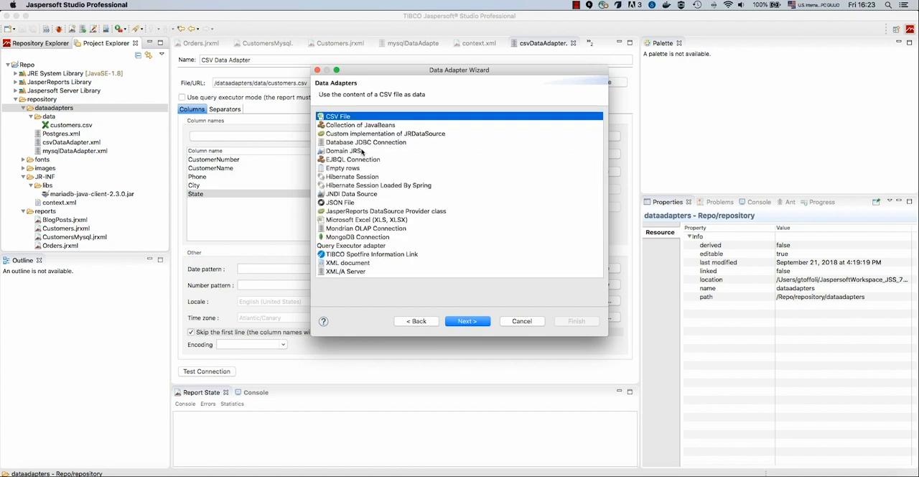
left_click(352, 203)
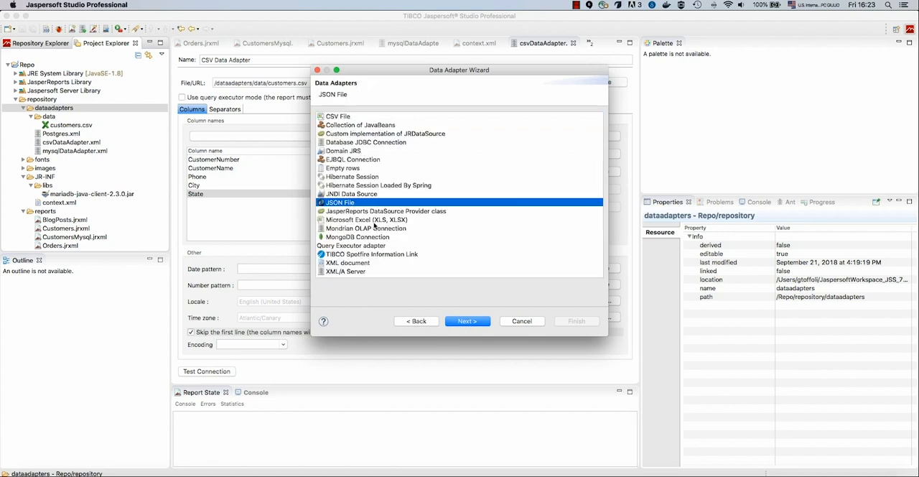
left_click(465, 321)
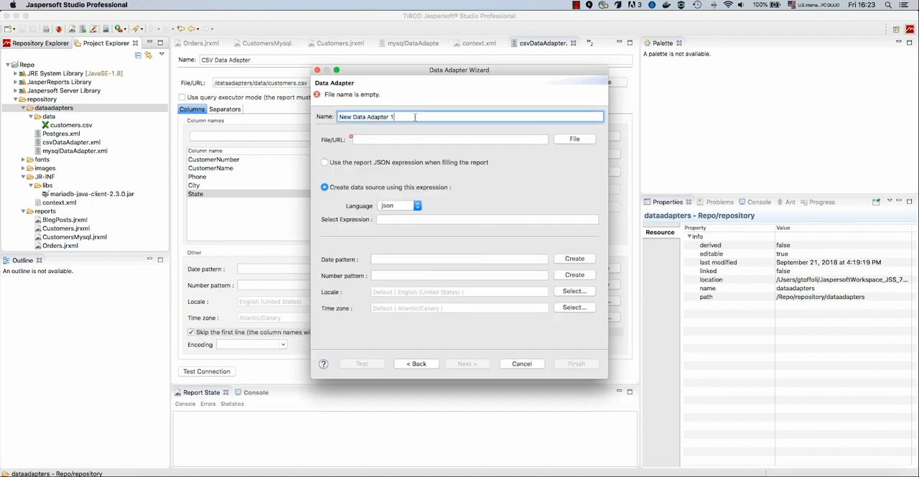
type("Remote Json")
left_click(362, 140)
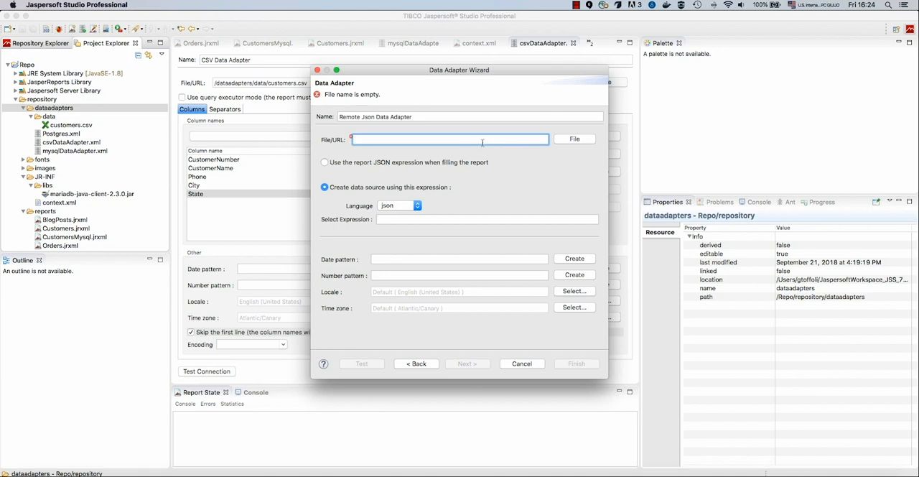
type("https://jsonplaceholder.typicode.com/posts")
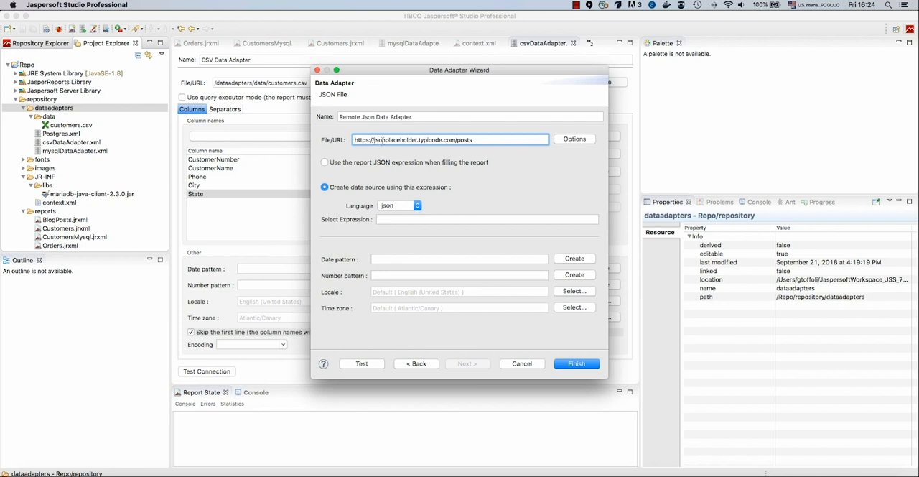
left_click_drag(374, 139, 496, 140)
left_click(490, 141)
key("super+a")
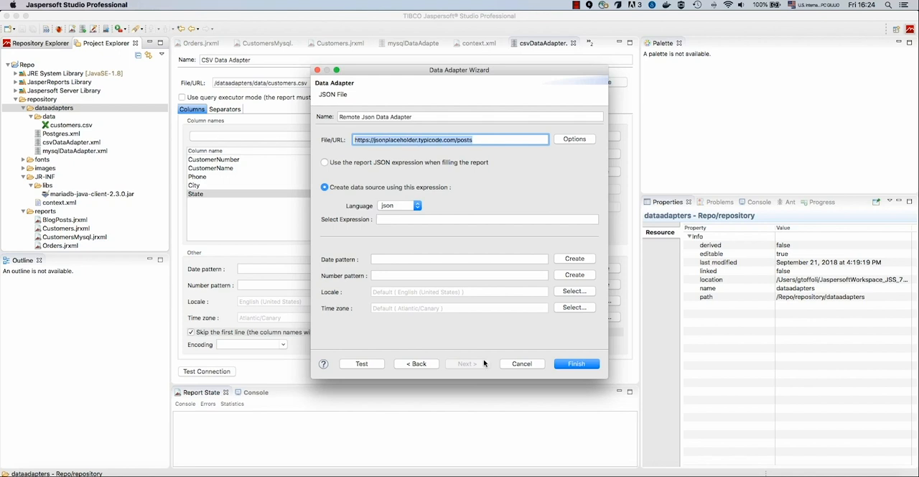
left_click(567, 366)
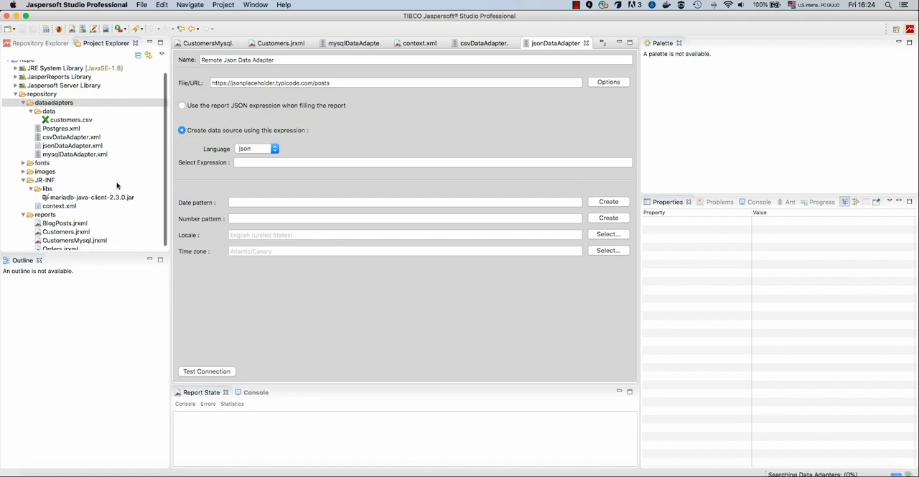
Open BlogPosts.jrxml, rename the report from Customers to Blog Posts and save it.
double_click(64, 224)
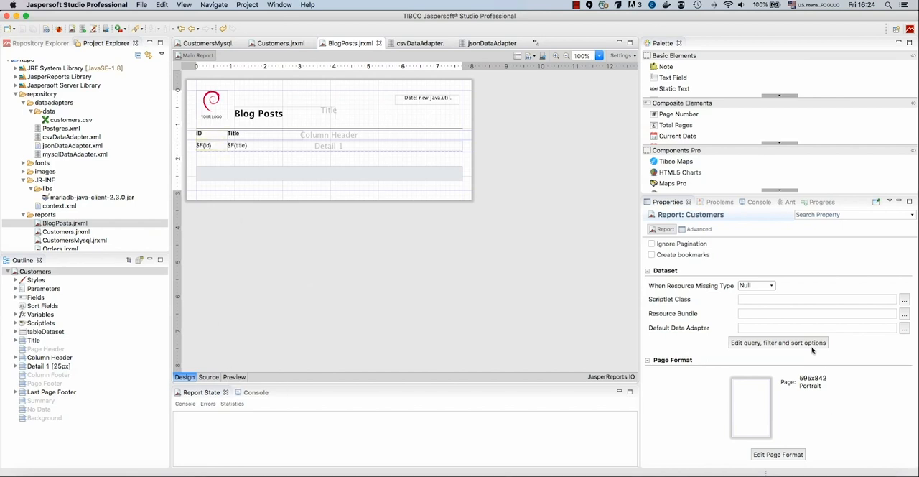
left_click(47, 272)
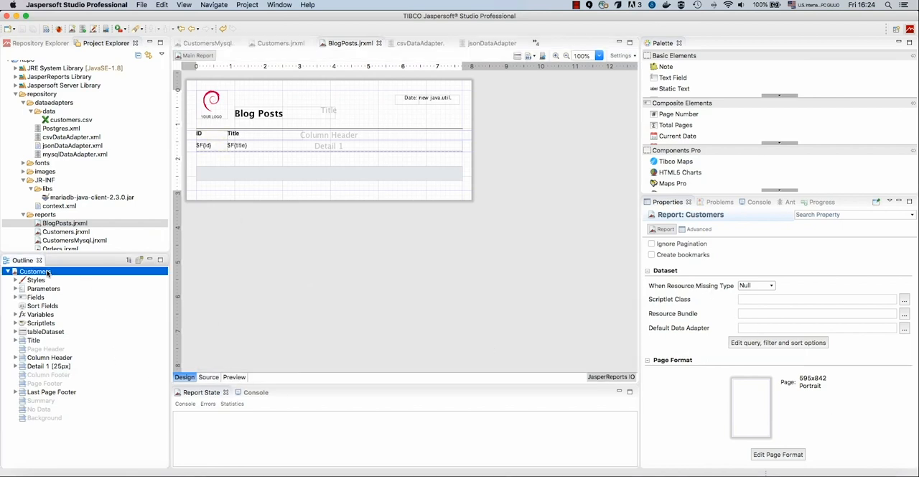
scroll(729, 325, "up", 5)
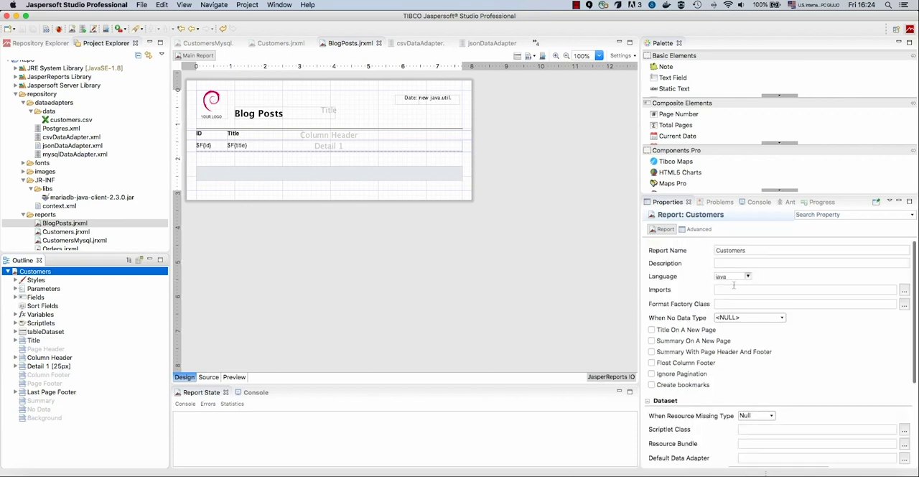
double_click(749, 250)
type("Blog P")
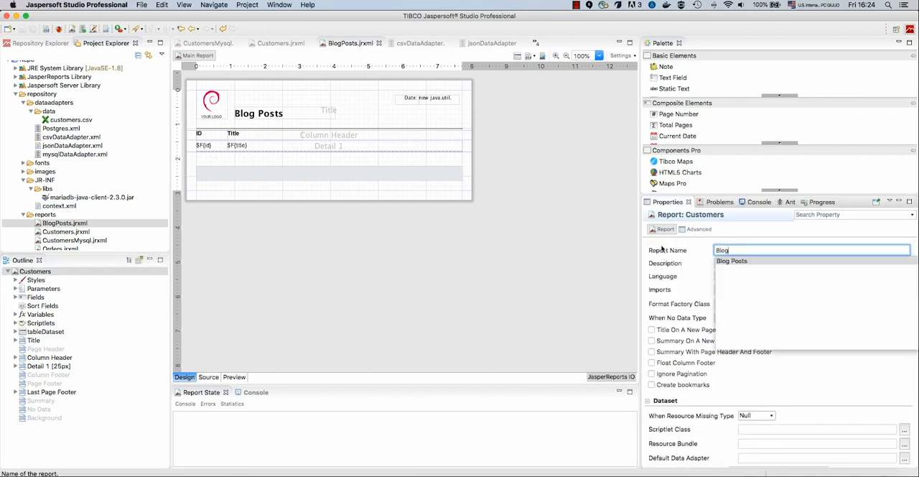
type("osts")
key("Return")
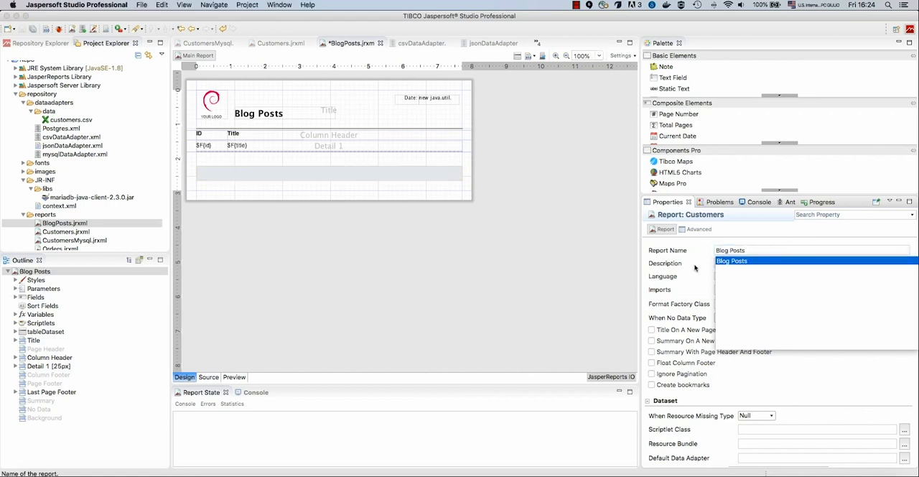
key("Return")
left_click(22, 29)
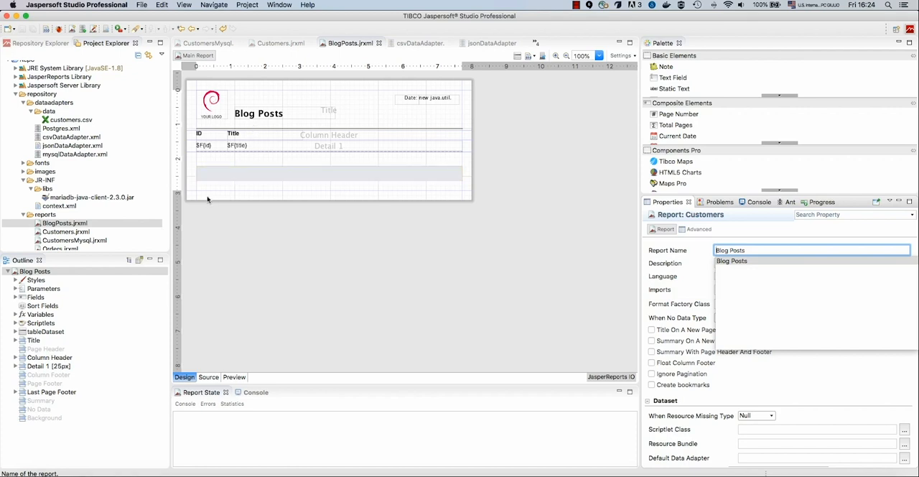
scroll(787, 365, "down", 5)
scroll(786, 364, "down", 5)
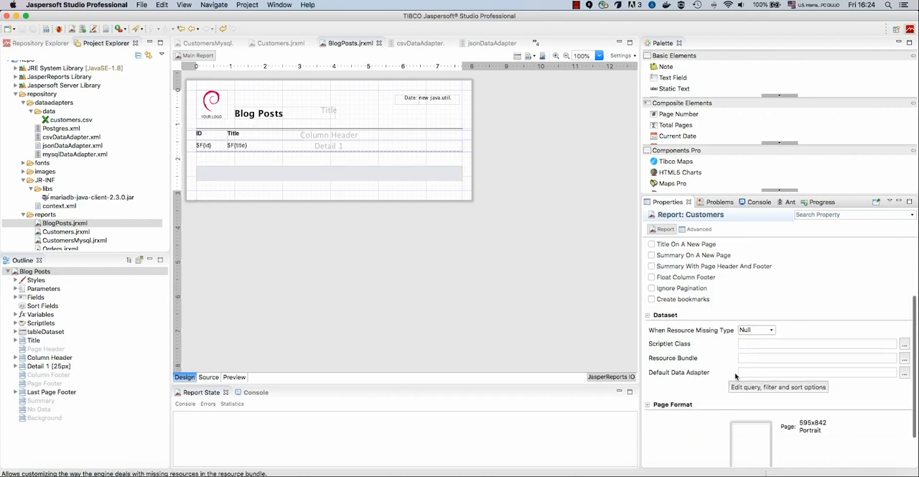
Preview the Blog Posts report, which is still empty without a data adapter.
left_click(755, 373)
left_click(491, 330)
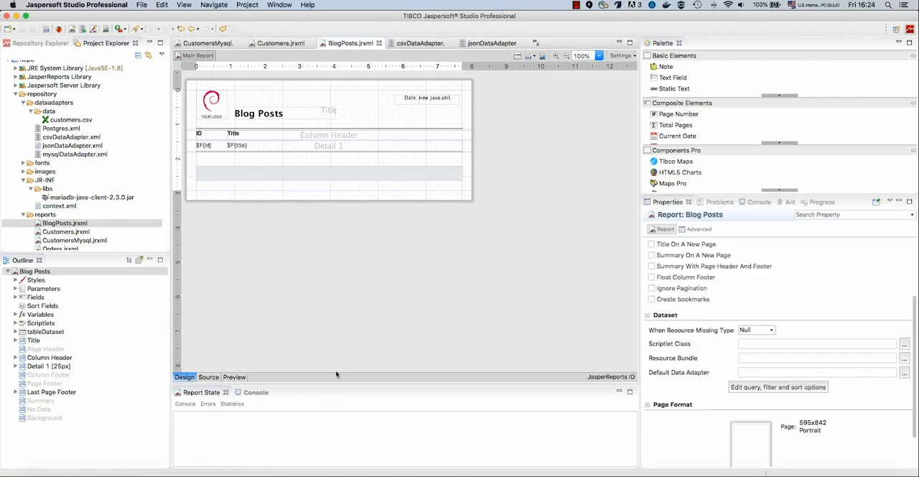
left_click(234, 377)
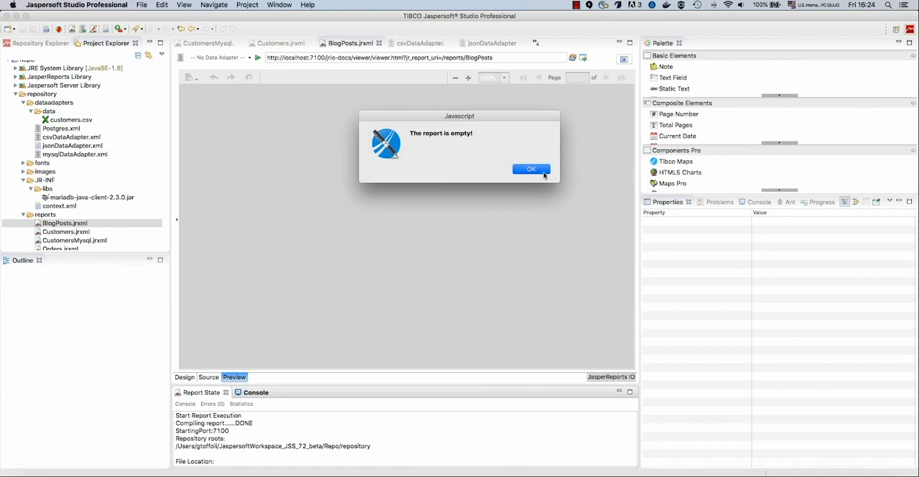
Dismiss the empty-report message, return to Design and cancel the Default Data Adapter chooser.
left_click(532, 169)
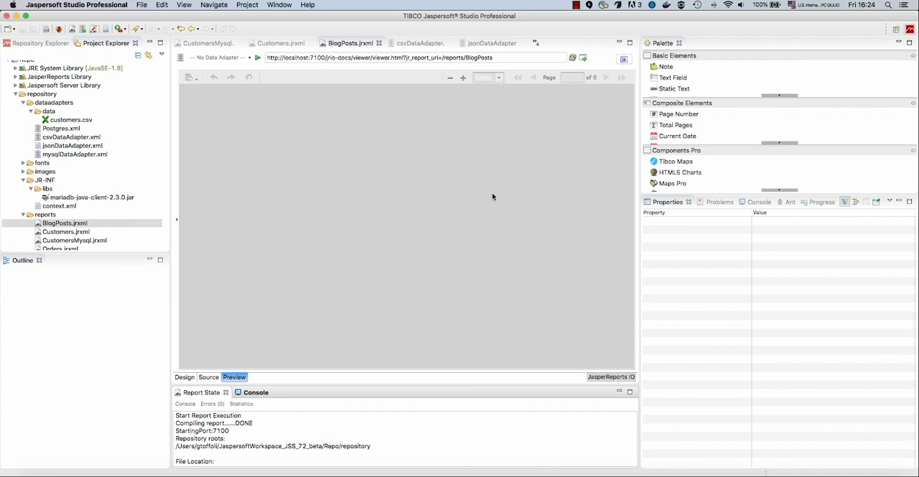
left_click(185, 377)
left_click(904, 372)
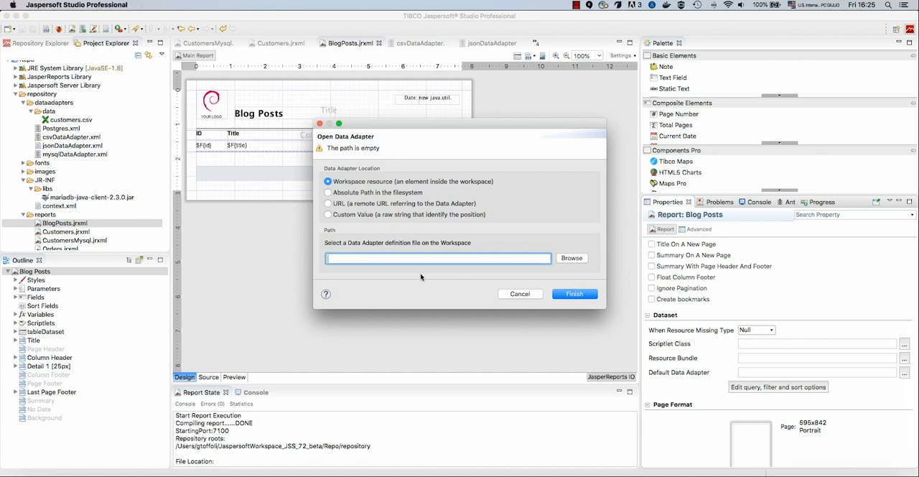
left_click(519, 294)
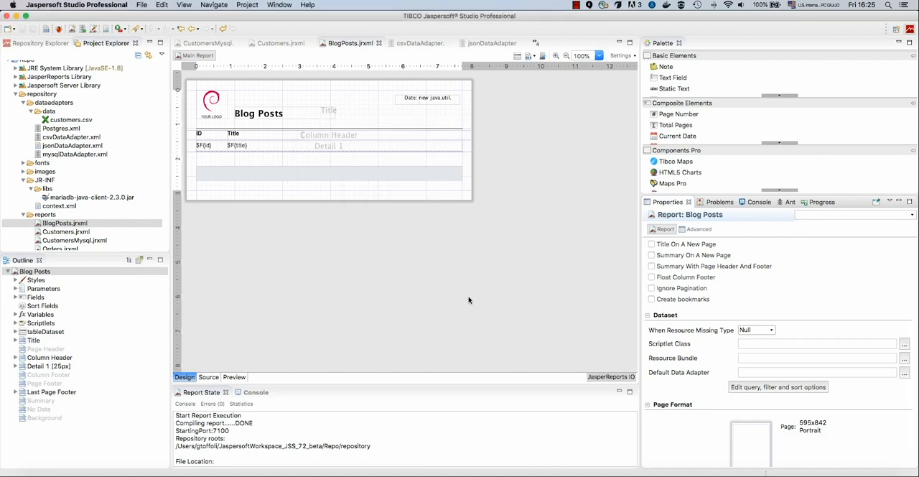
Preview the Blog Posts report again and dismiss the empty-report message.
left_click(234, 377)
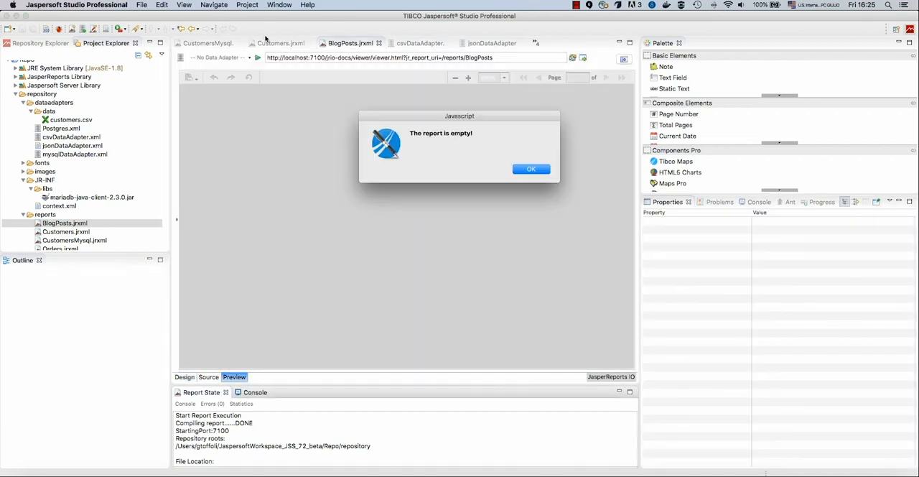
left_click(530, 169)
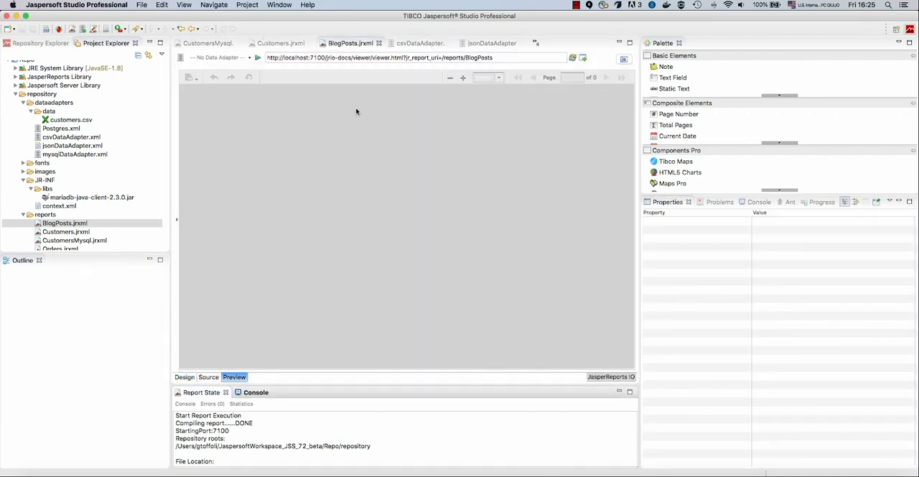
Choose Remote Json Data Adapter for the preview and confirm Yes to save it as the report default.
left_click(249, 58)
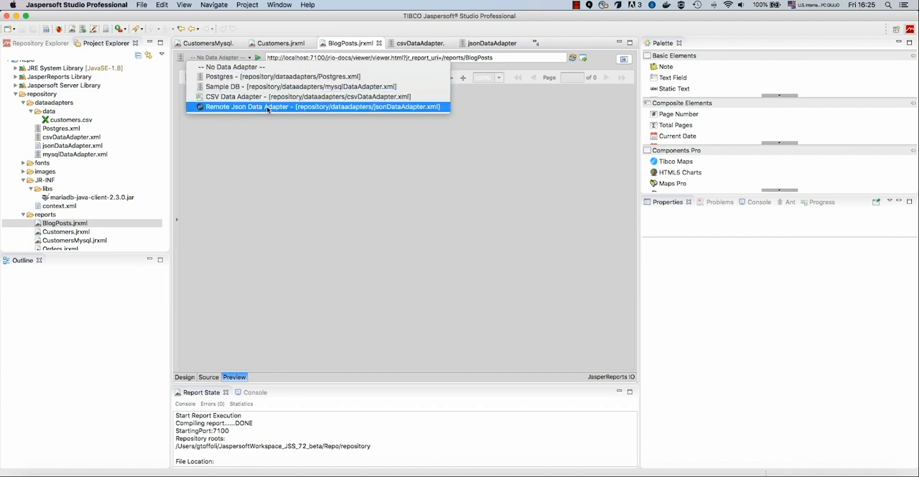
key("Return")
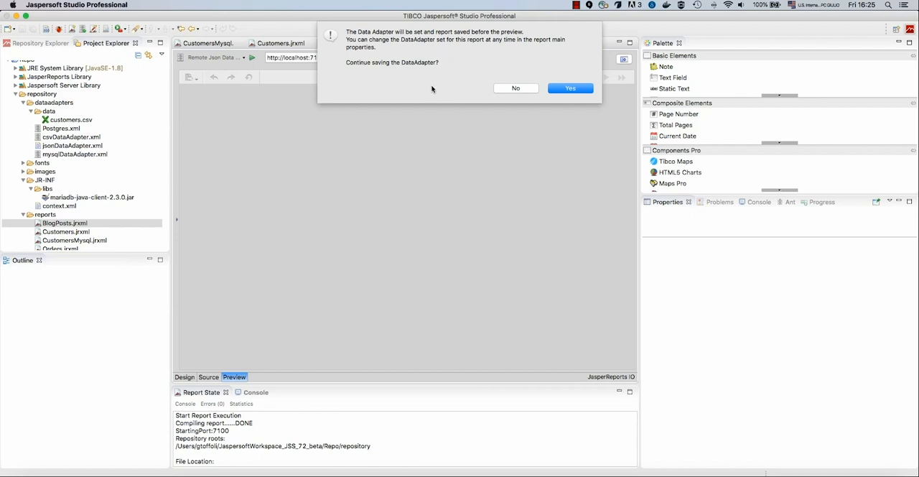
left_click(570, 89)
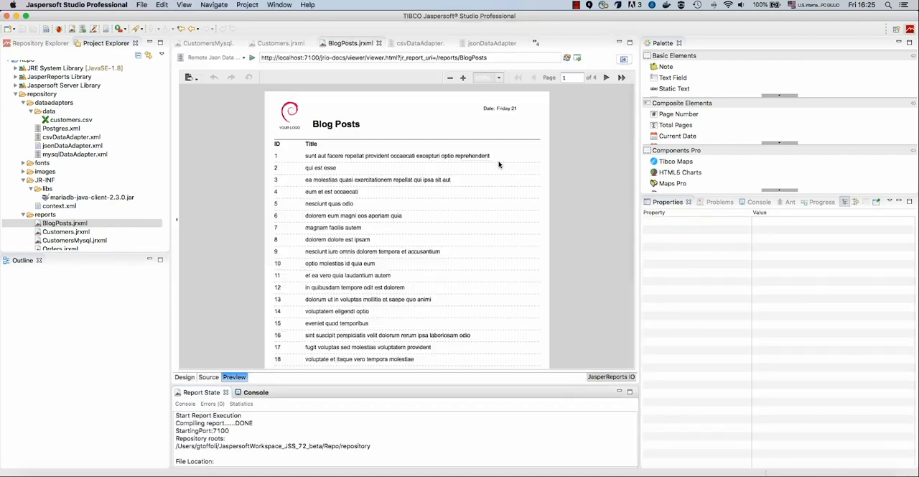
scroll(375, 205, "down", 2)
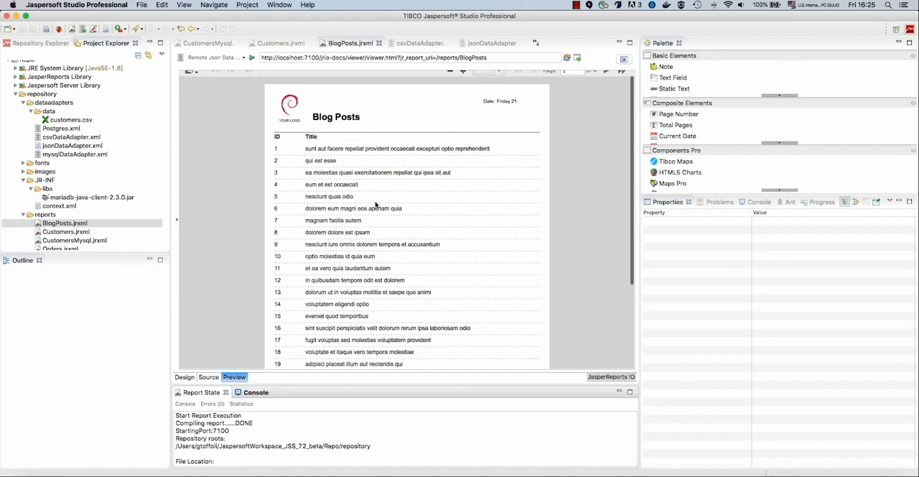
scroll(374, 205, "down", 2)
scroll(375, 204, "down", 2)
scroll(375, 205, "down", 2)
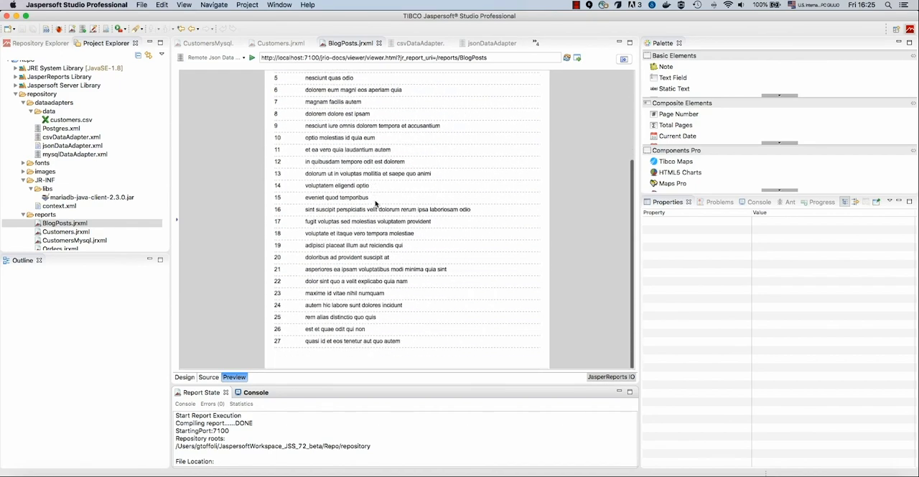
scroll(375, 205, "up", 3)
scroll(375, 205, "up", 3)
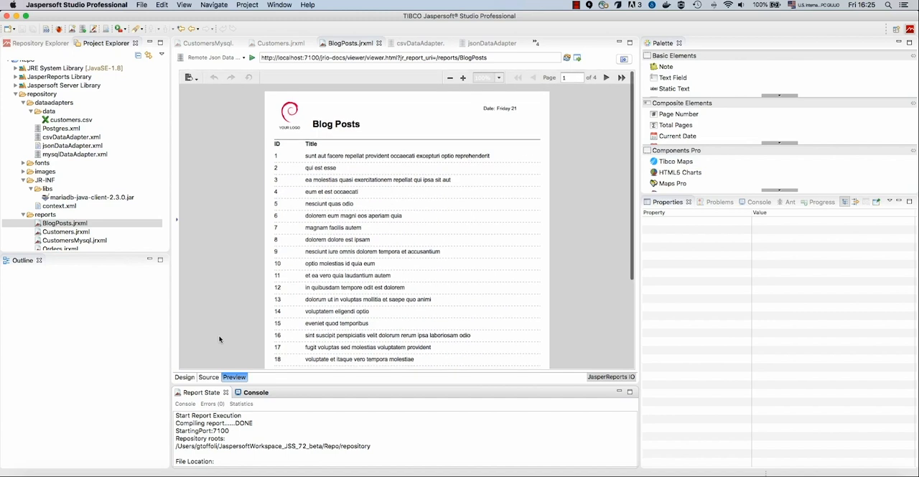
left_click(184, 377)
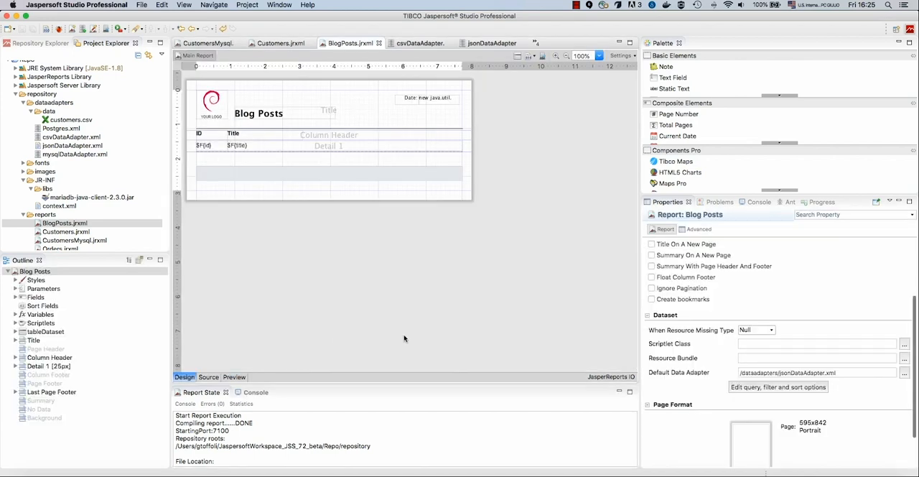
left_click_drag(837, 372, 729, 373)
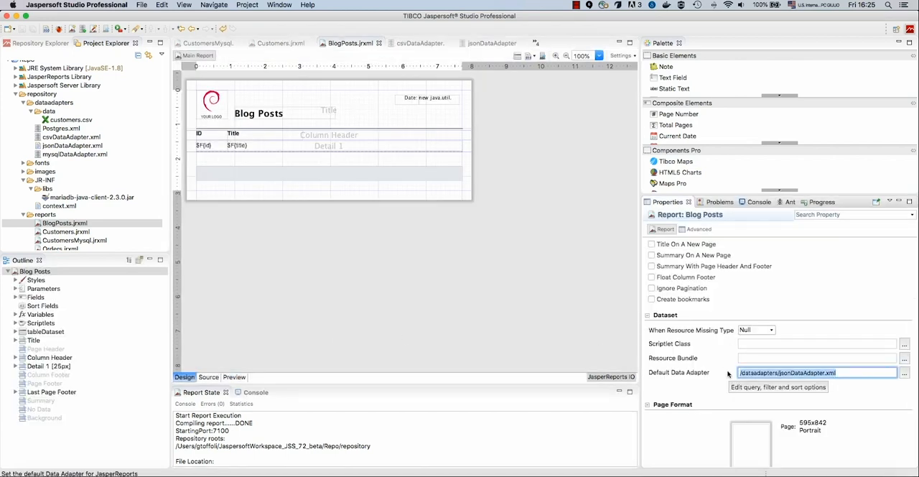
left_click(403, 252)
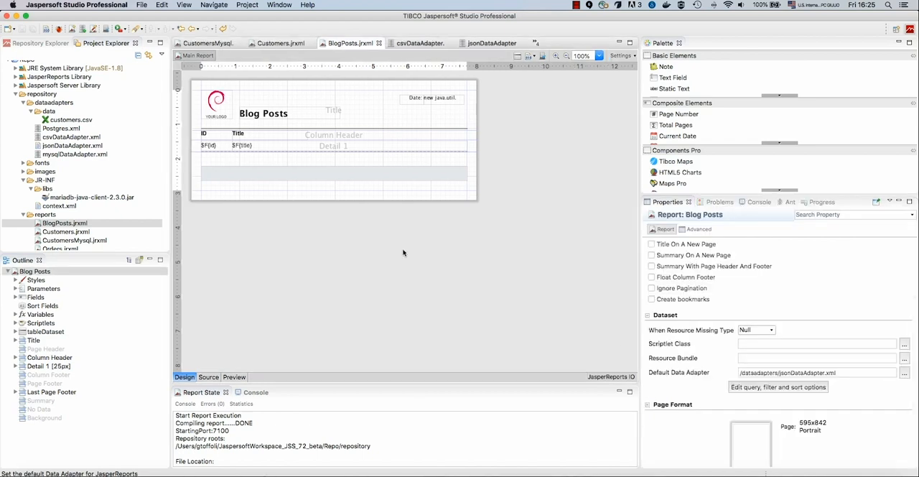